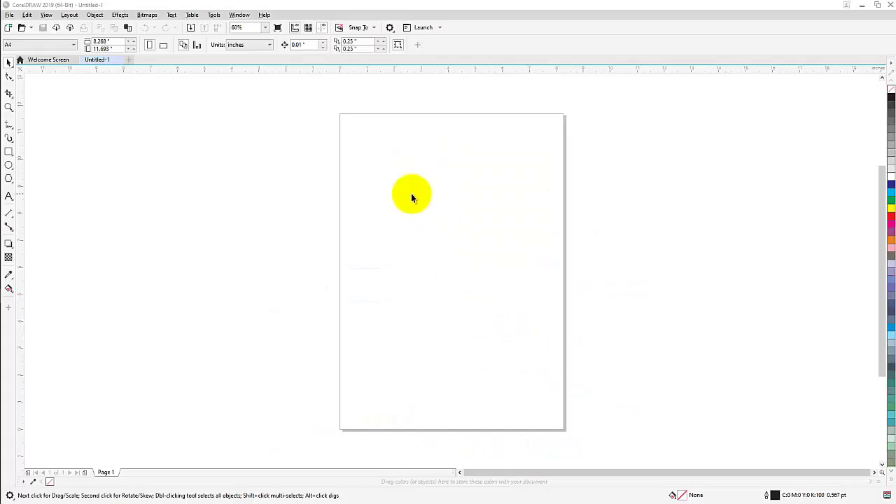
{"action": "left_click", "coordinate": [120, 15]}
{"action": "mouse_move", "coordinate": [102, 19]}
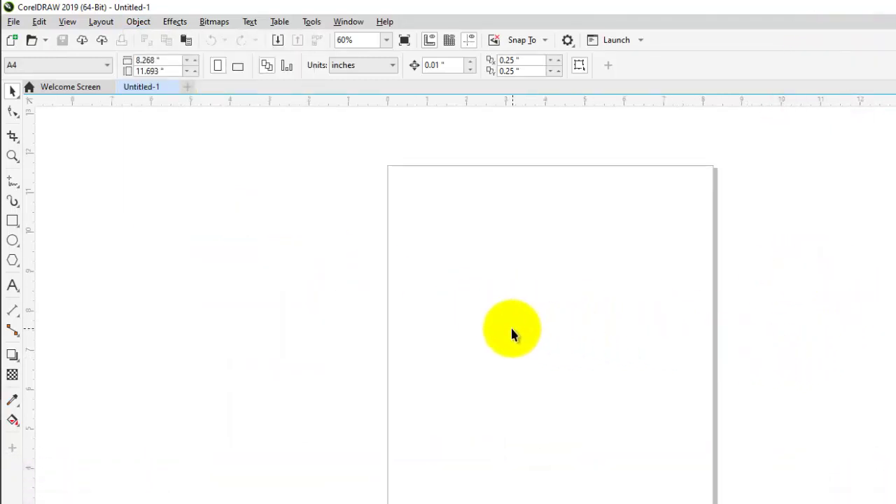
Step: Draw a large circle about 5 × 5.1 inches mid-page and a small circle about 0.85 inches near the page's upper-left corner
{"action": "left_click", "coordinate": [13, 241]}
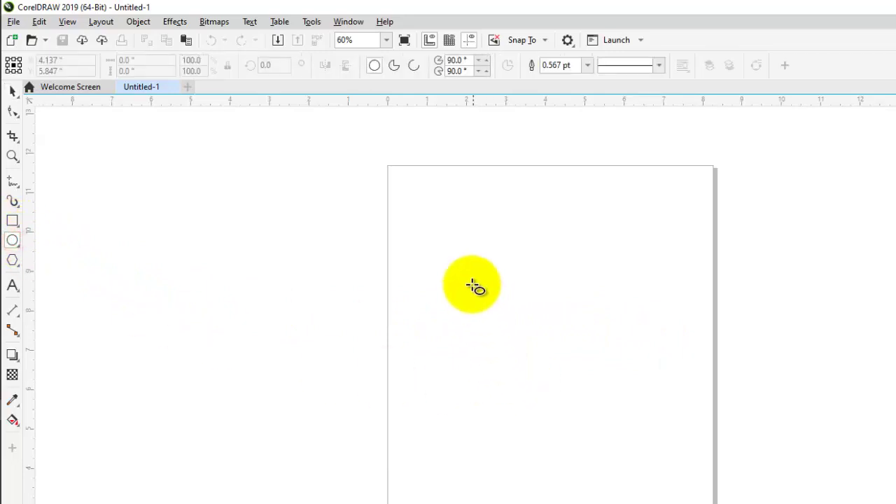
{"action": "left_click_drag", "start_coordinate": [457, 232], "coordinate": [653, 433]}
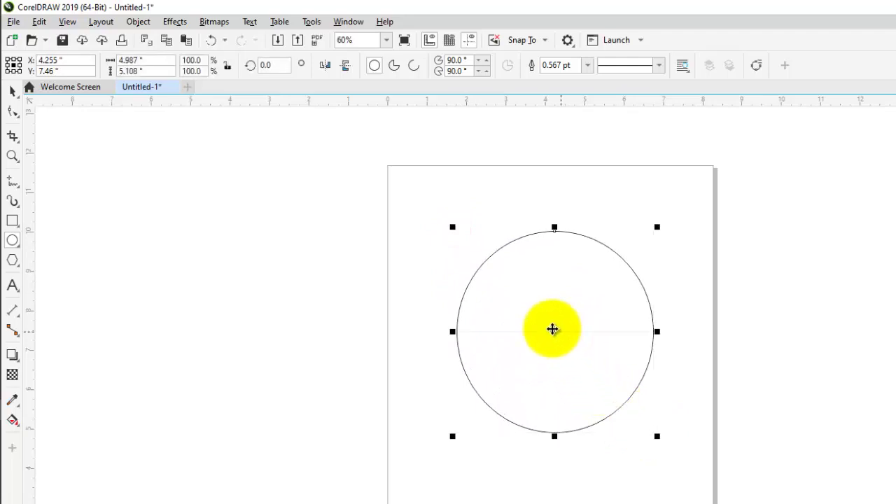
{"action": "left_click_drag", "start_coordinate": [553, 329], "coordinate": [540, 329]}
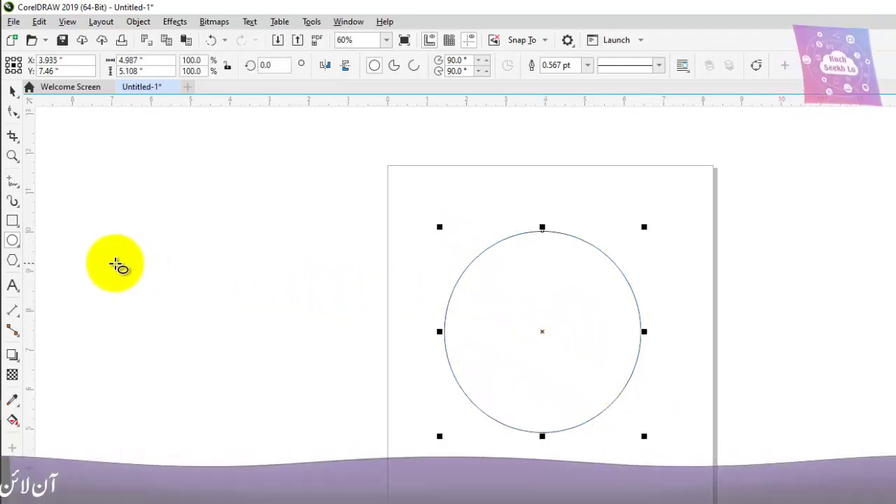
{"action": "left_click_drag", "start_coordinate": [403, 198], "coordinate": [440, 235]}
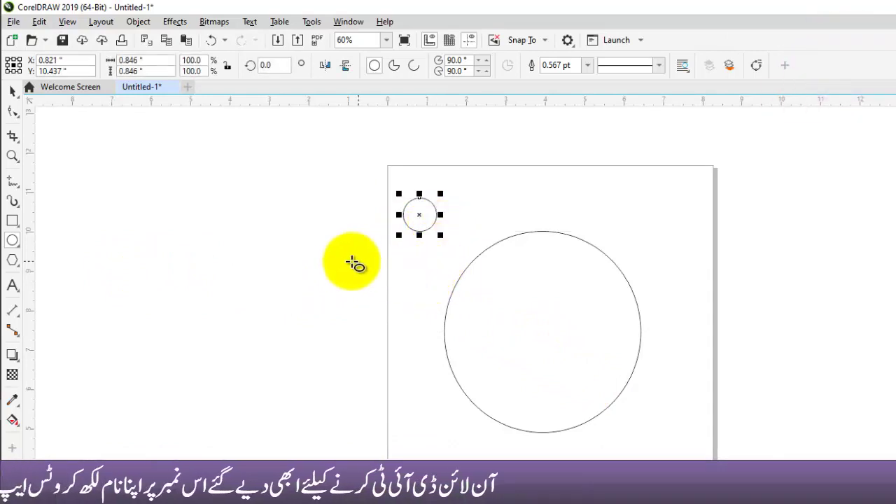
Step: Fit the small circle to the large circle's path with 25 duplicates and uniform object spacing
{"action": "left_click", "coordinate": [12, 91]}
{"action": "left_click", "coordinate": [265, 249]}
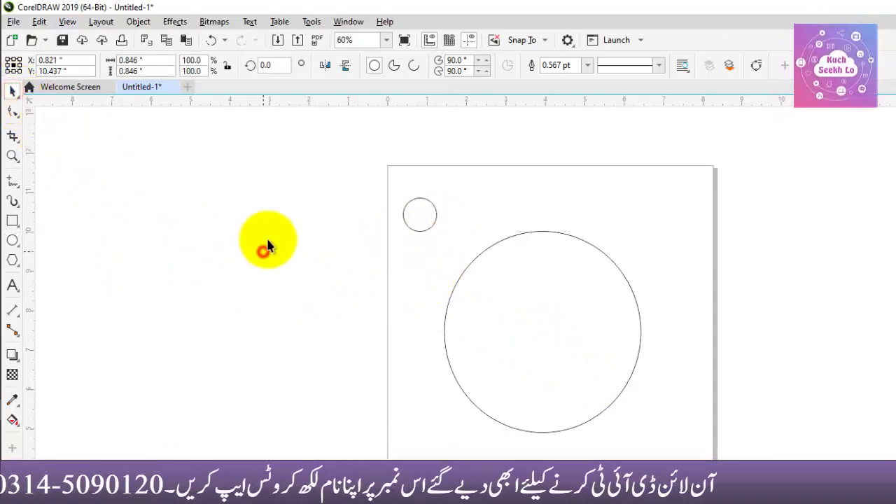
{"action": "left_click_drag", "start_coordinate": [329, 160], "coordinate": [714, 451]}
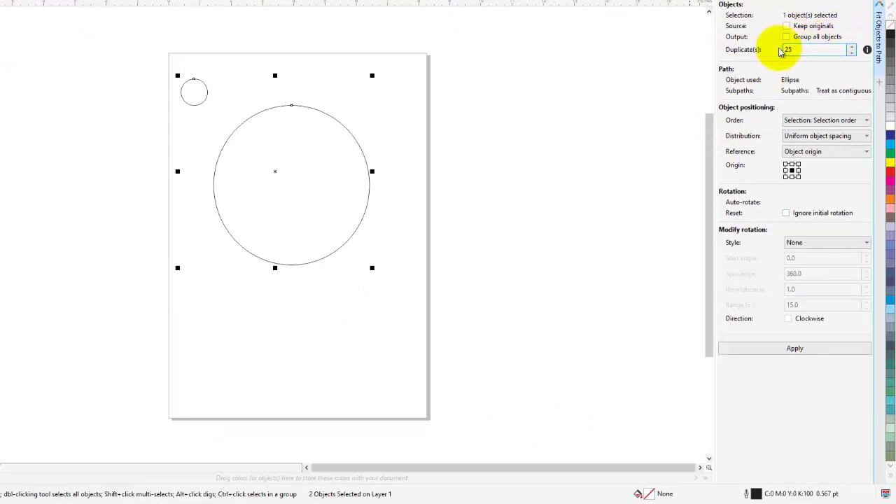
{"action": "left_click", "coordinate": [800, 349]}
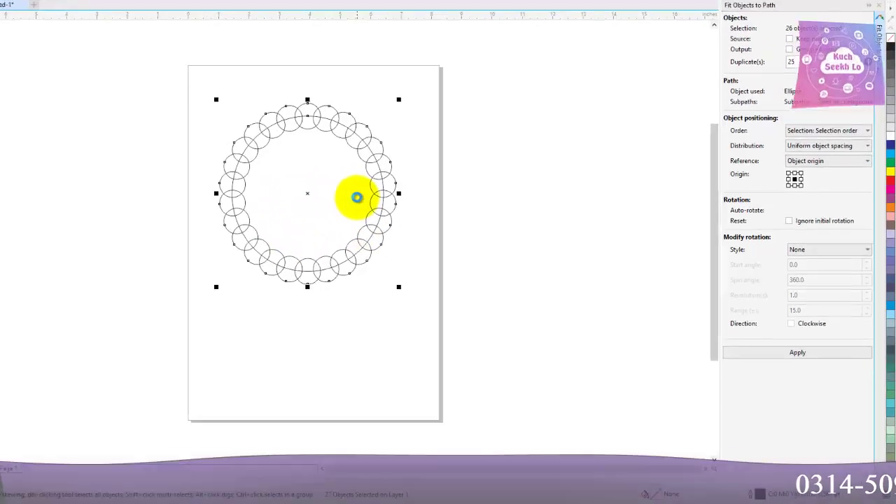
Step: Replace the circles with a rectangle about 5.02 × 5.59 inches and a five-pointed star about 0.89 inches wide above its upper-left corner
{"action": "key", "text": "Delete"}
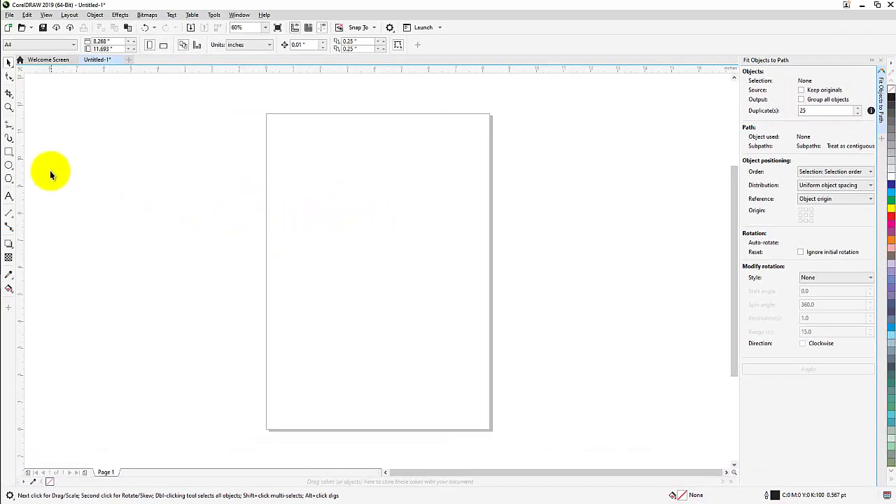
{"action": "key", "text": "F6"}
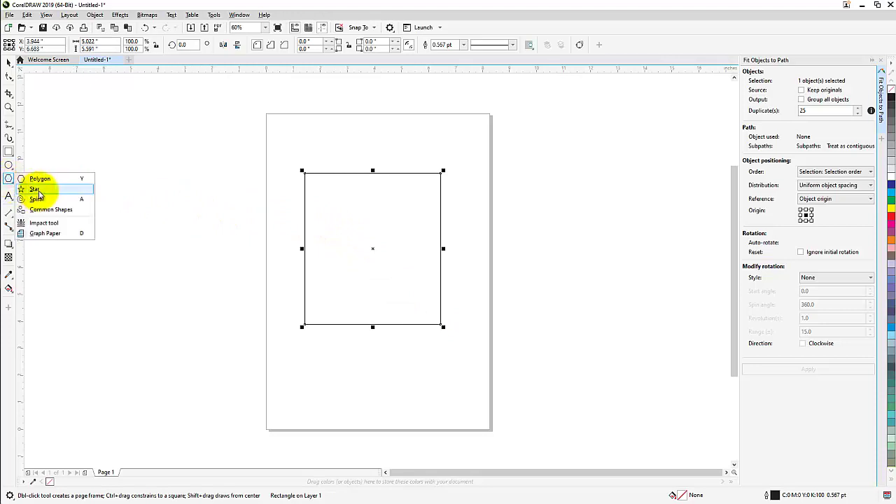
{"action": "left_click", "coordinate": [35, 189]}
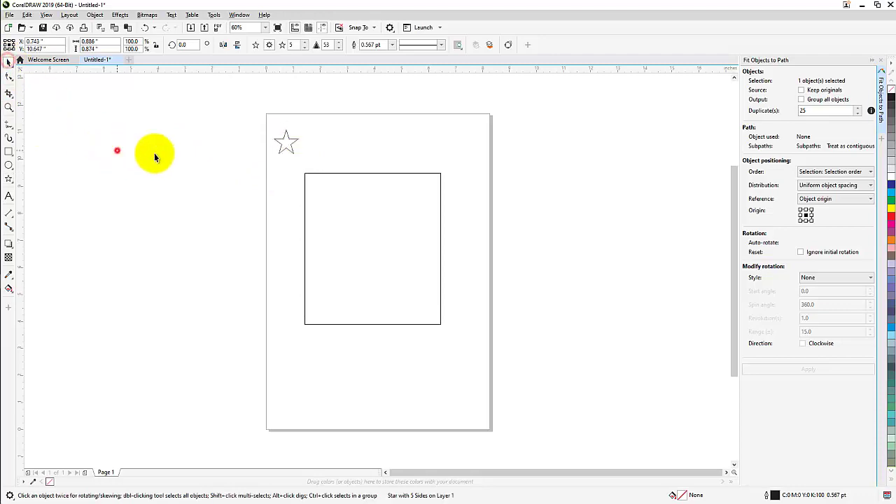
Step: Fit the star to the rectangle's path with 25 duplicates and uniform object spacing
{"action": "left_click_drag", "start_coordinate": [223, 115], "coordinate": [459, 344]}
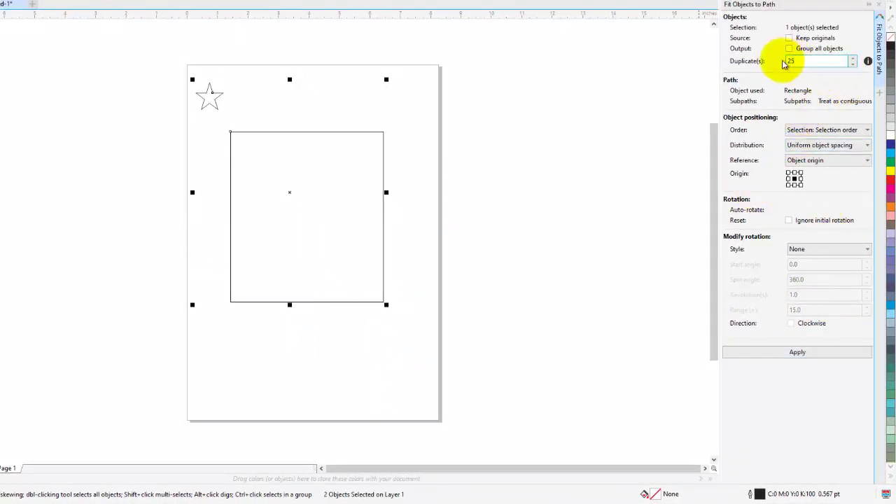
{"action": "left_click", "coordinate": [809, 352]}
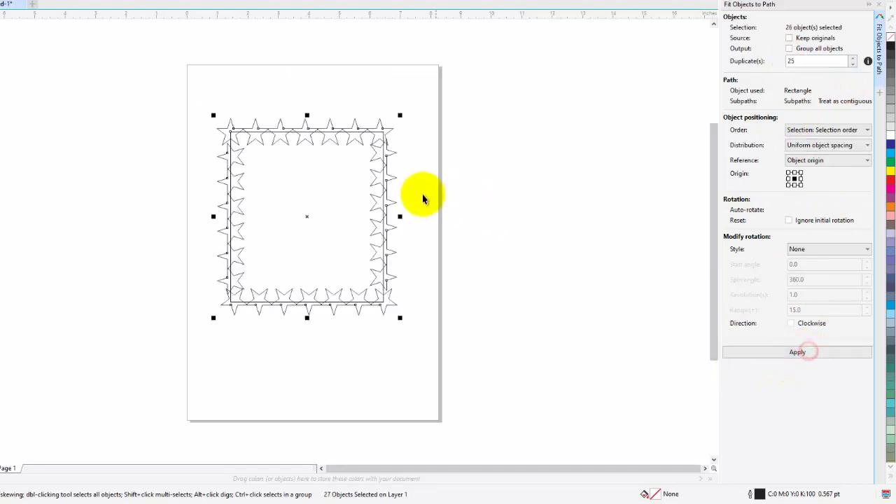
Step: Undo the star distribution, try it again from the upper-right object origin, and undo that attempt too
{"action": "key", "text": "ctrl+z"}
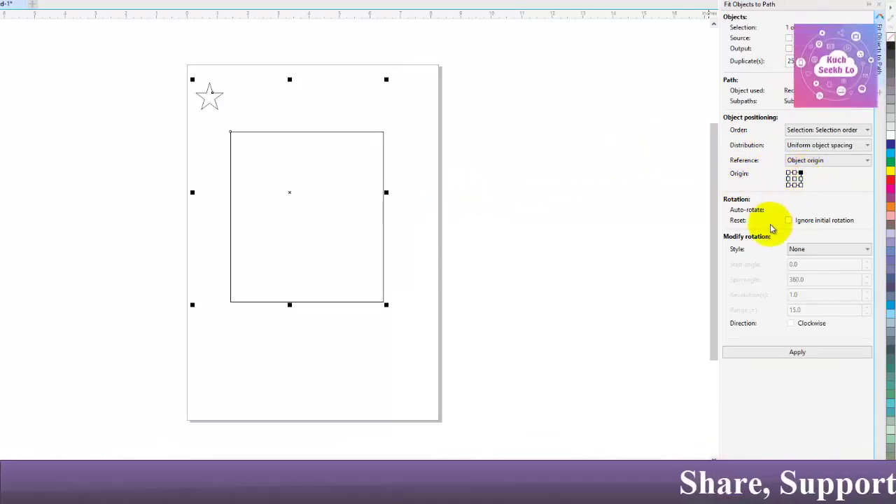
{"action": "left_click", "coordinate": [784, 355]}
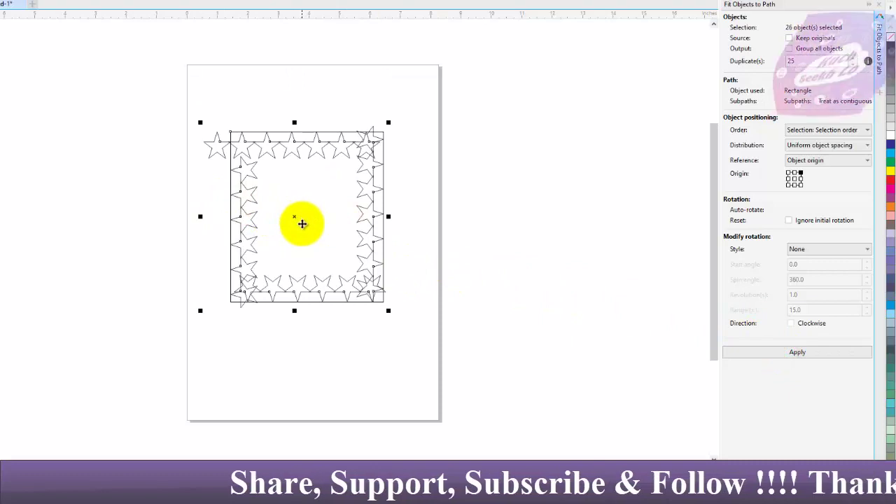
{"action": "key", "text": "ctrl+z"}
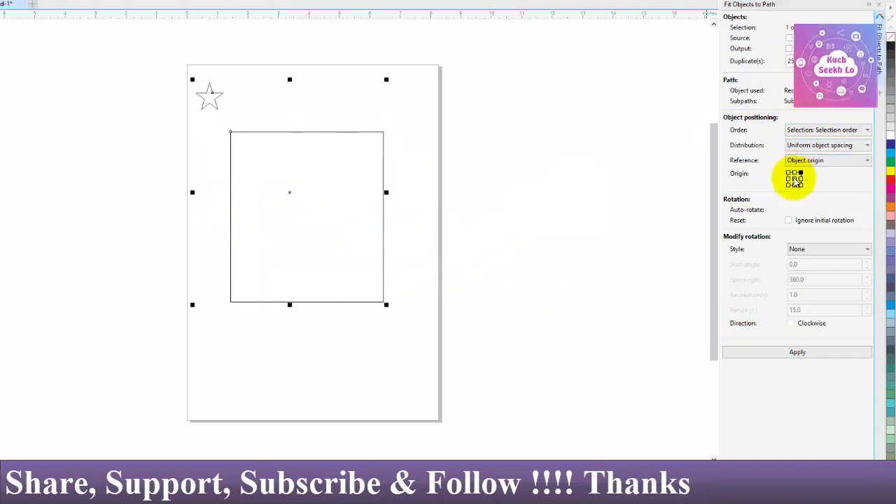
Step: Delete the star and rectangle, and close Fit Objects to Path with the object origin set back to the centre
{"action": "left_click", "coordinate": [817, 160]}
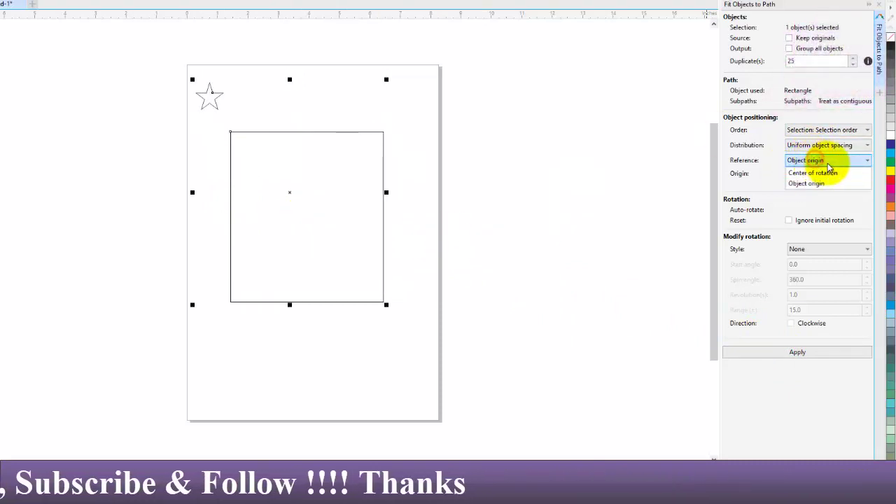
{"action": "left_click", "coordinate": [834, 183]}
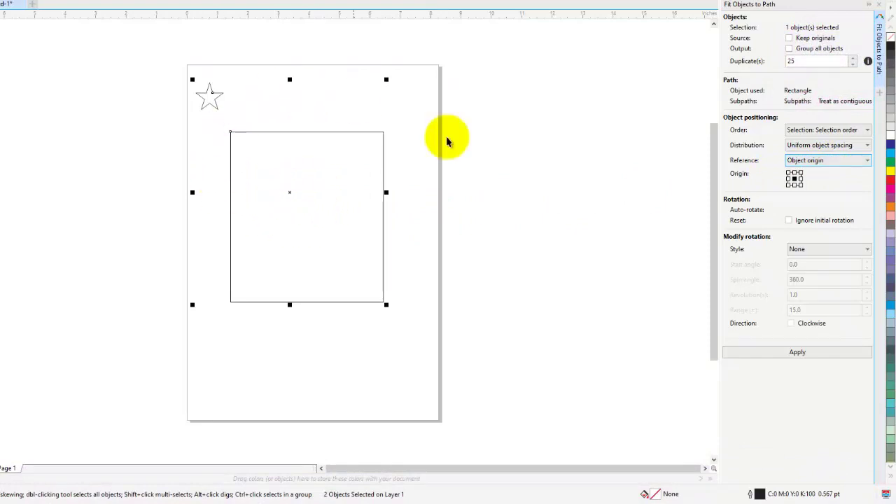
{"action": "left_click", "coordinate": [882, 5]}
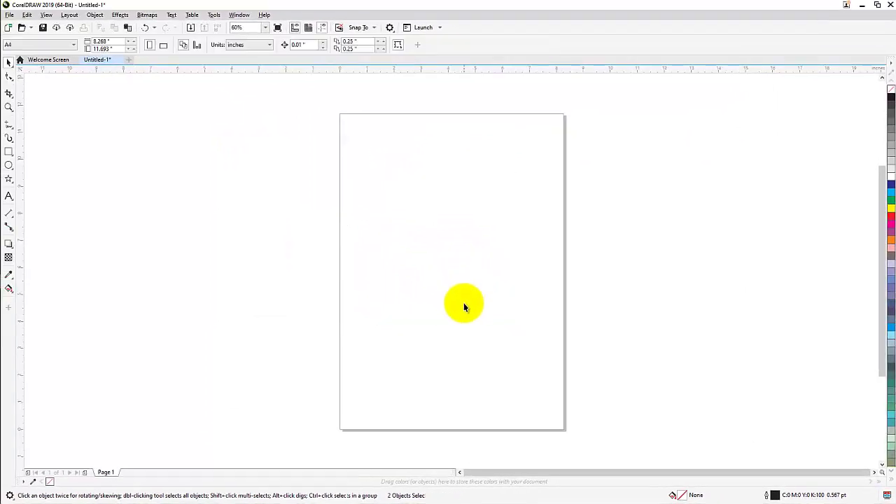
{"action": "left_click", "coordinate": [121, 15]}
{"action": "mouse_move", "coordinate": [94, 15]}
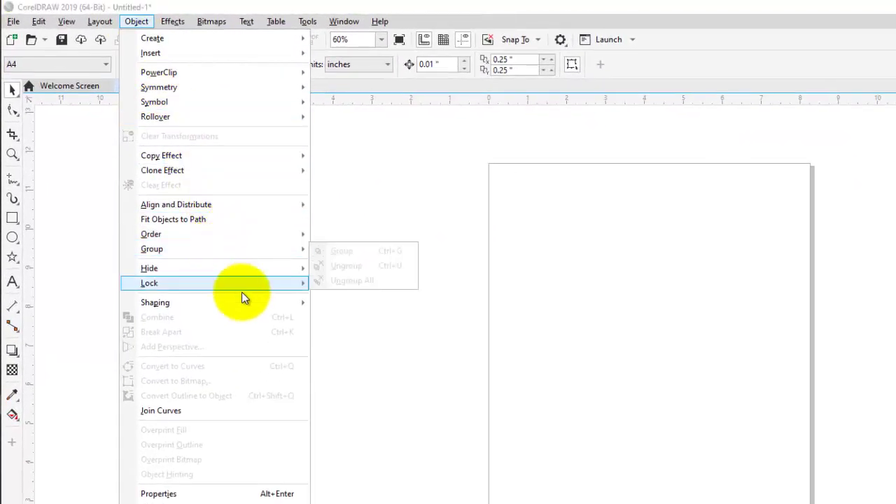
{"action": "mouse_move", "coordinate": [264, 236]}
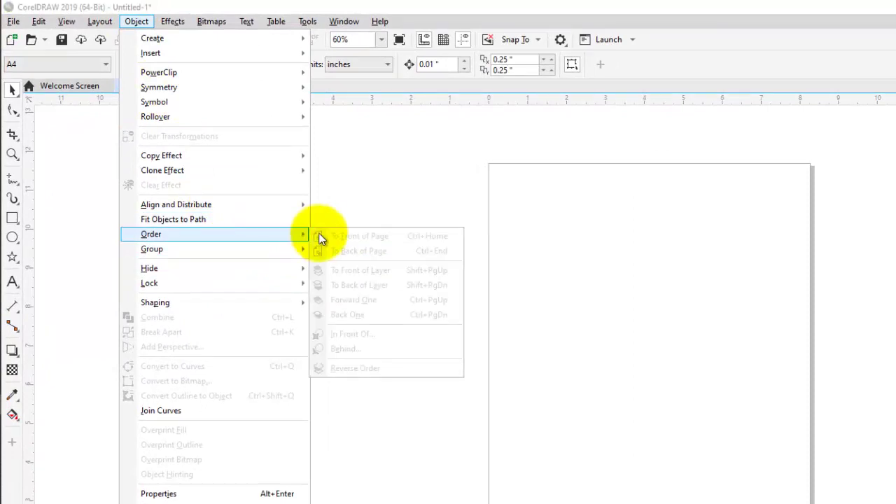
{"action": "left_click", "coordinate": [639, 298]}
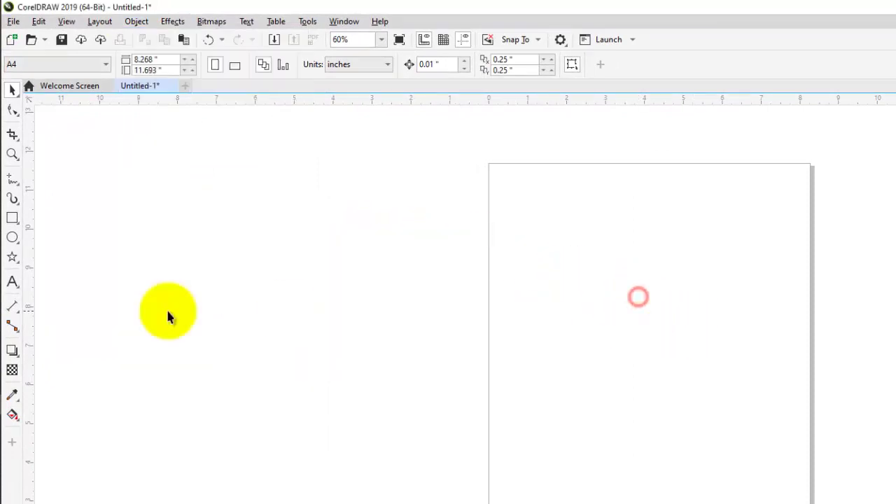
Step: Draw a wide rectangle about 5.54 × 4.64 inches and a tall rectangle about 2.19 × 7.11 inches crossing its middle
{"action": "left_click_drag", "start_coordinate": [537, 253], "coordinate": [753, 435]}
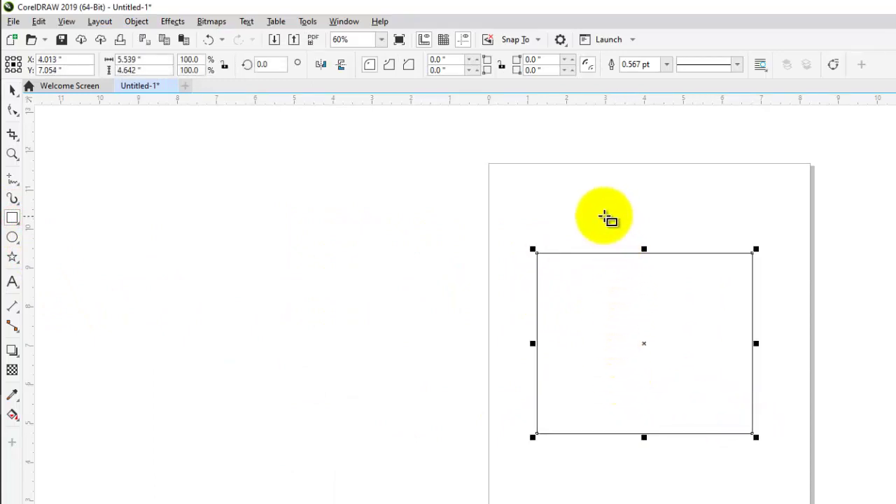
{"action": "left_click_drag", "start_coordinate": [604, 215], "coordinate": [689, 494]}
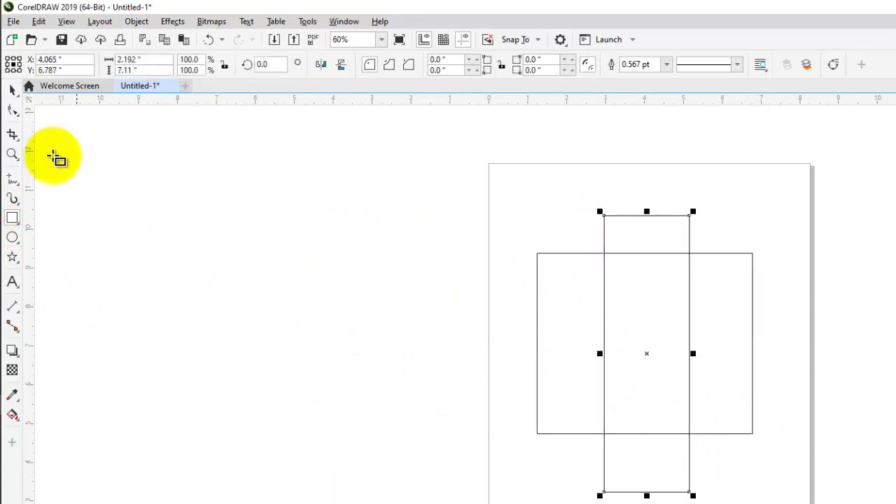
Step: Fill the wide rectangle with red and the tall rectangle with green
{"action": "left_click", "coordinate": [14, 91]}
{"action": "left_click", "coordinate": [714, 362]}
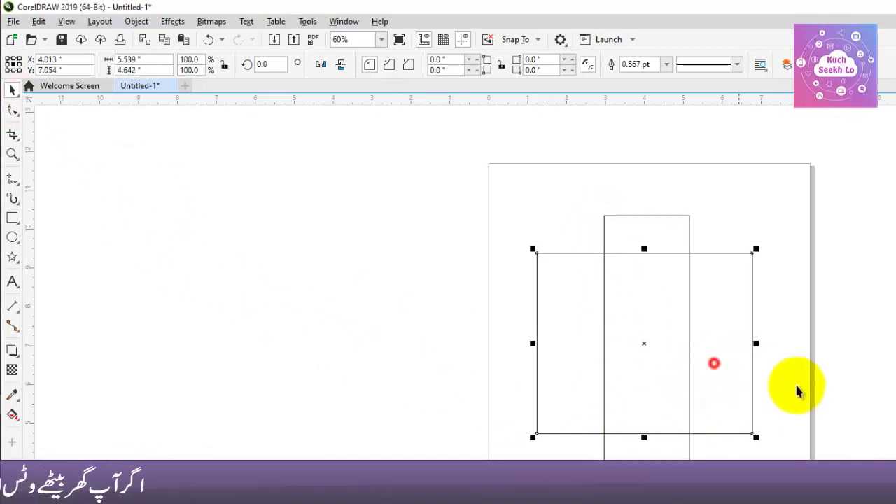
{"action": "left_click", "coordinate": [764, 301]}
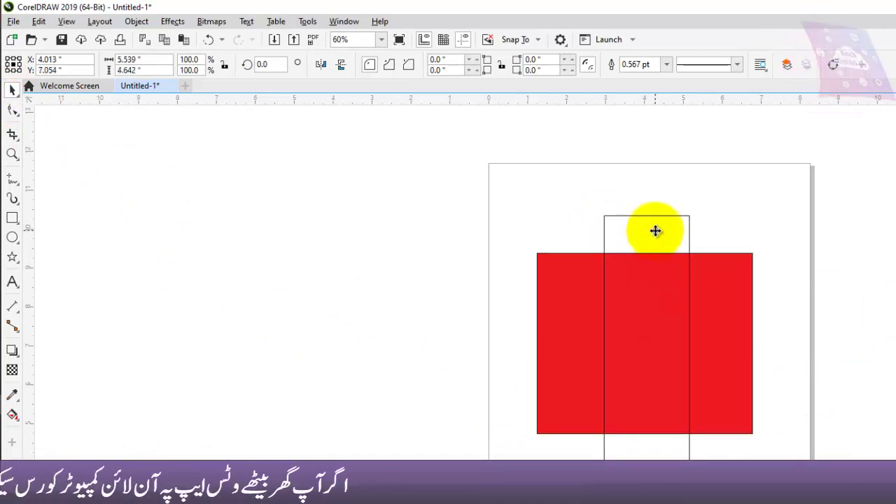
{"action": "left_click", "coordinate": [654, 230]}
{"action": "left_click", "coordinate": [666, 343]}
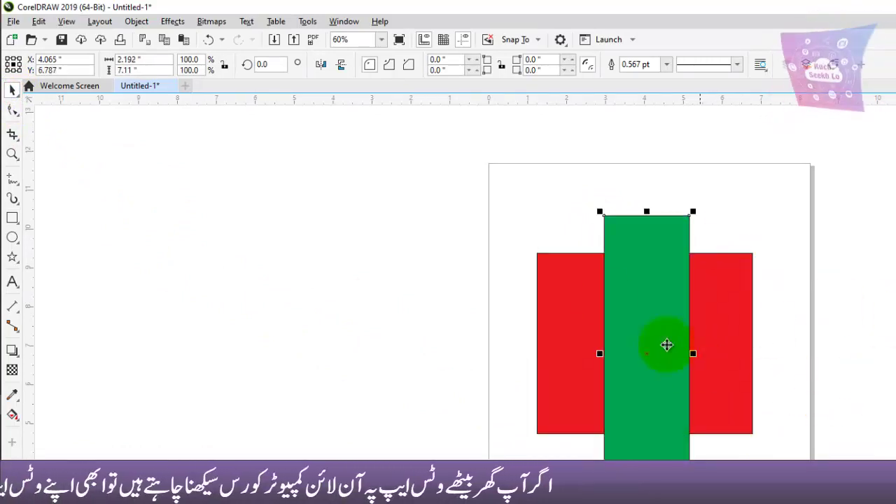
Step: Send the green rectangle to the back of the page, behind the red rectangle
{"action": "left_click", "coordinate": [136, 22]}
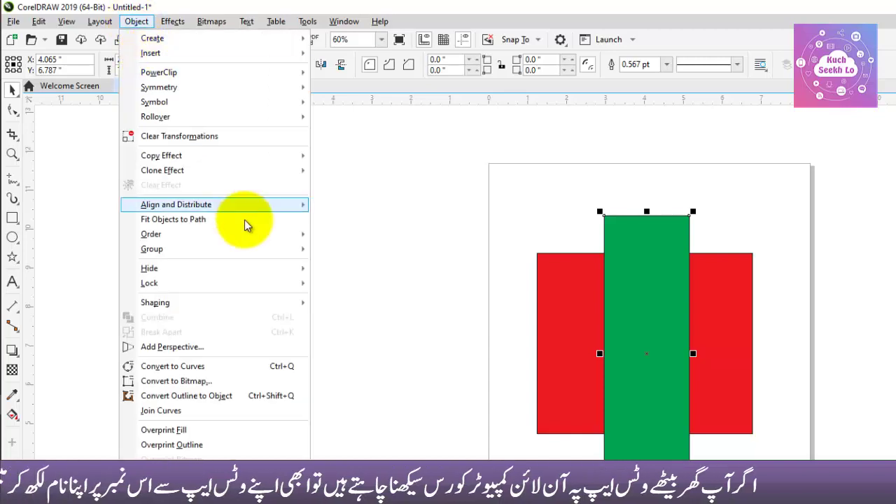
{"action": "mouse_move", "coordinate": [277, 240]}
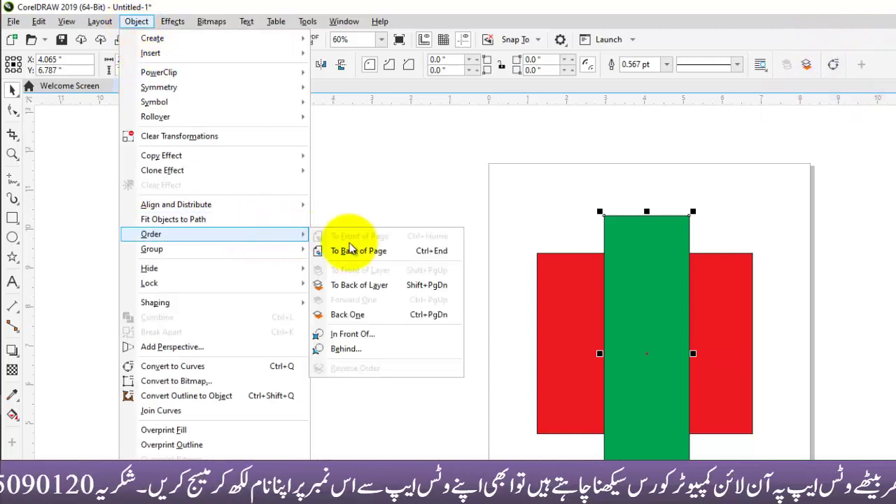
{"action": "left_click", "coordinate": [404, 261]}
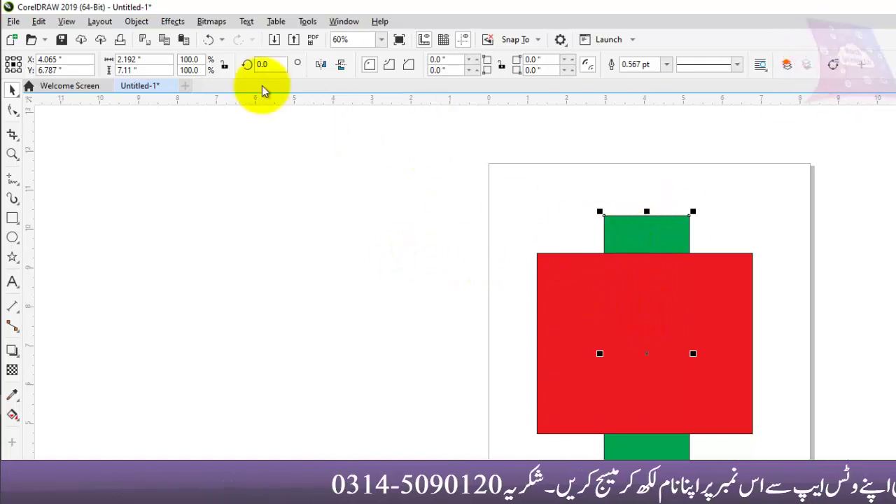
Step: Bring the green rectangle to the front of the page, over the red rectangle
{"action": "left_click", "coordinate": [172, 22]}
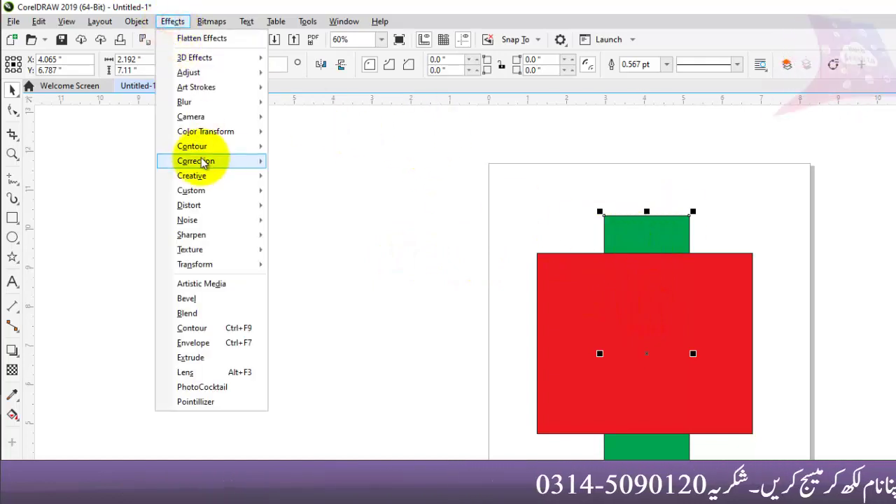
{"action": "left_click", "coordinate": [136, 21]}
{"action": "mouse_move", "coordinate": [266, 235]}
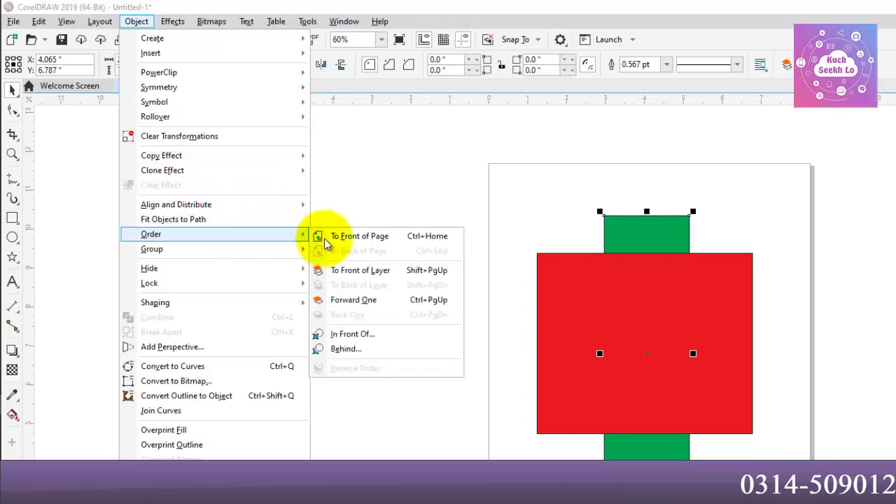
{"action": "left_click", "coordinate": [432, 238]}
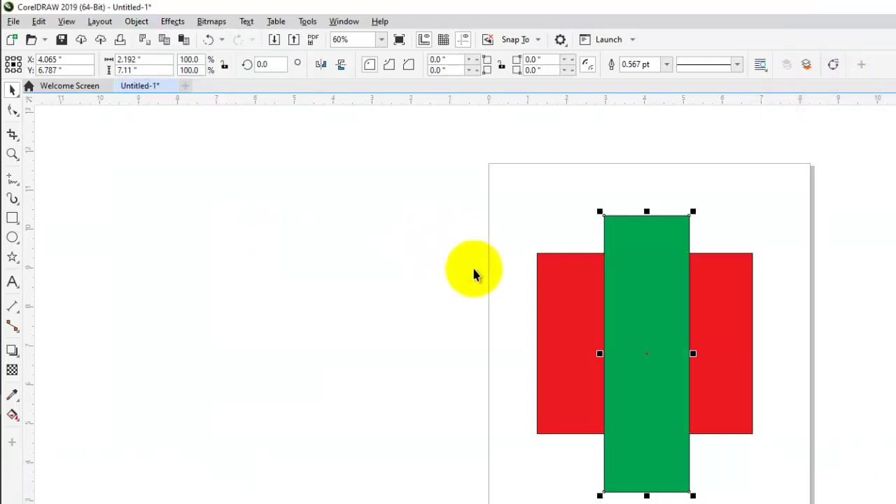
Step: Send the green rectangle to the back of the layer, behind the red rectangle
{"action": "left_click", "coordinate": [132, 21]}
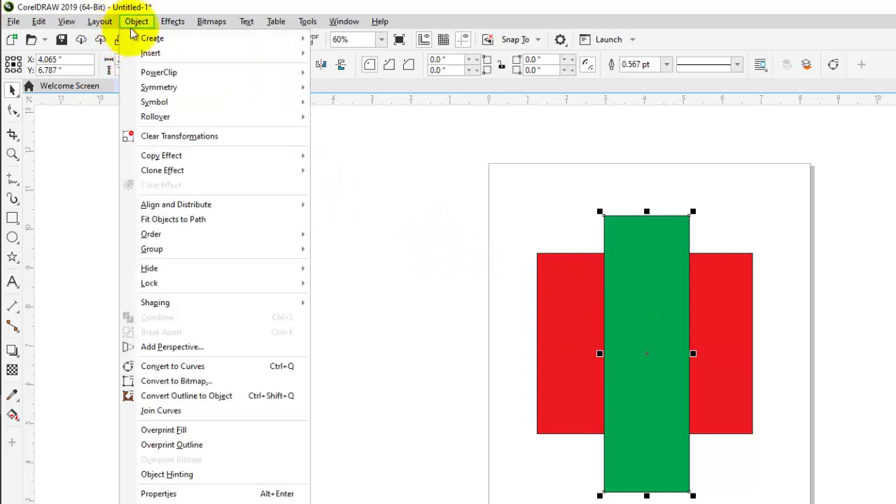
{"action": "mouse_move", "coordinate": [279, 236]}
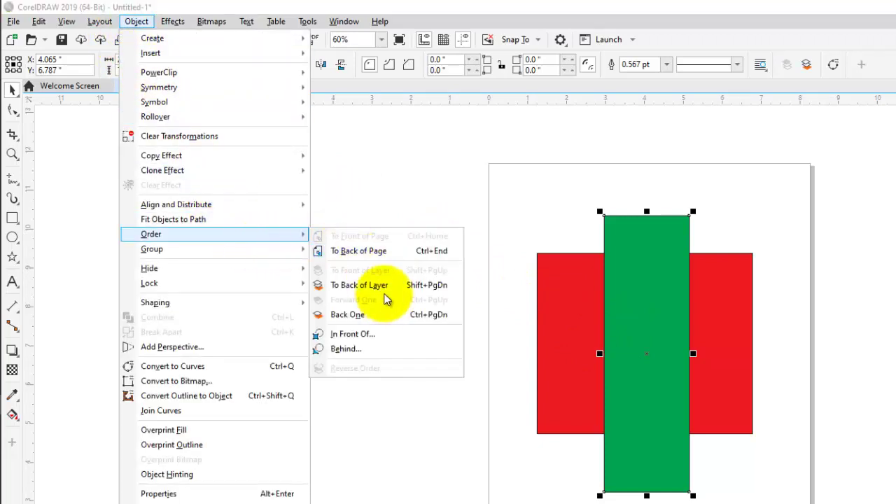
{"action": "left_click", "coordinate": [405, 287]}
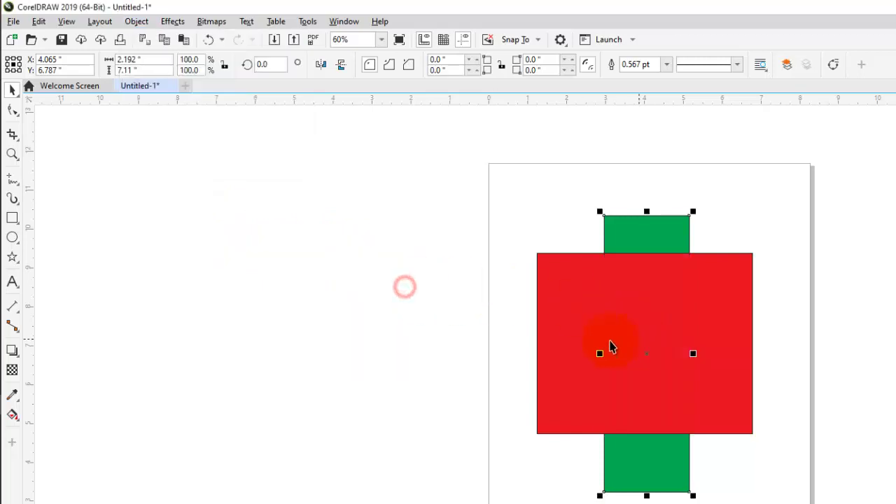
Step: Bring the green rectangle to the front of the layer, over the red rectangle
{"action": "left_click", "coordinate": [136, 21]}
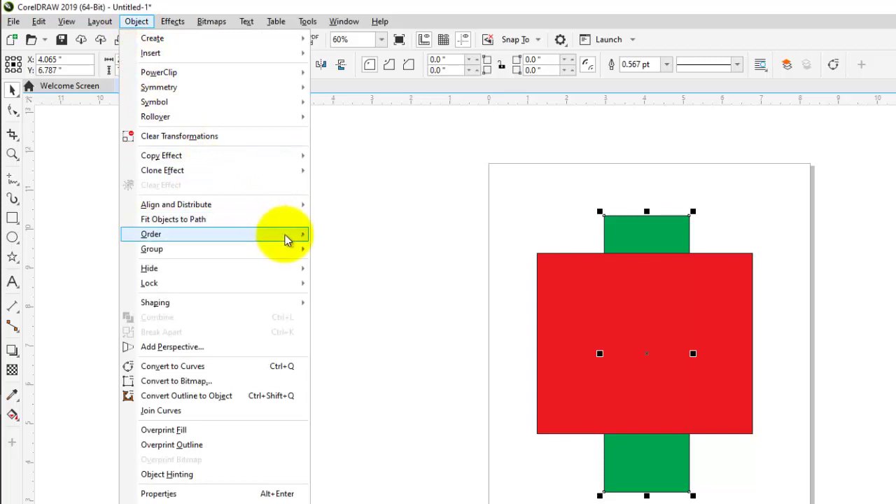
{"action": "mouse_move", "coordinate": [306, 241]}
{"action": "left_click", "coordinate": [416, 271]}
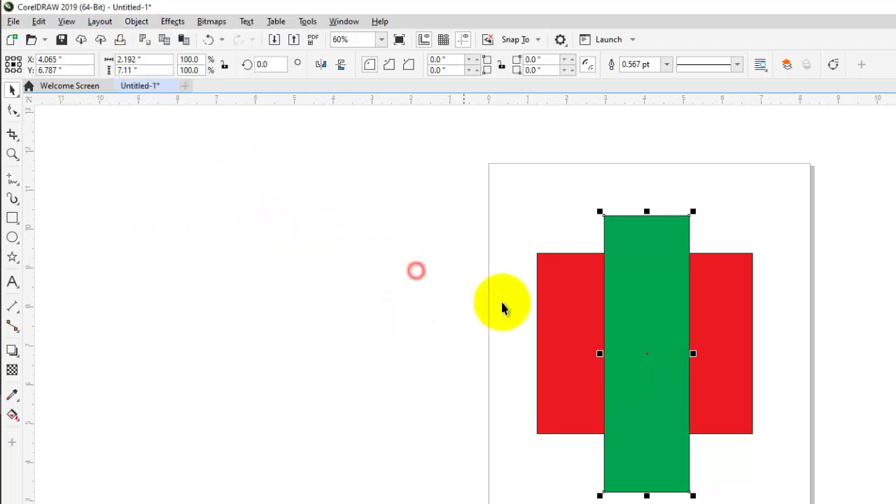
Step: Move the green rectangle back one level in the stacking order
{"action": "left_click", "coordinate": [127, 22]}
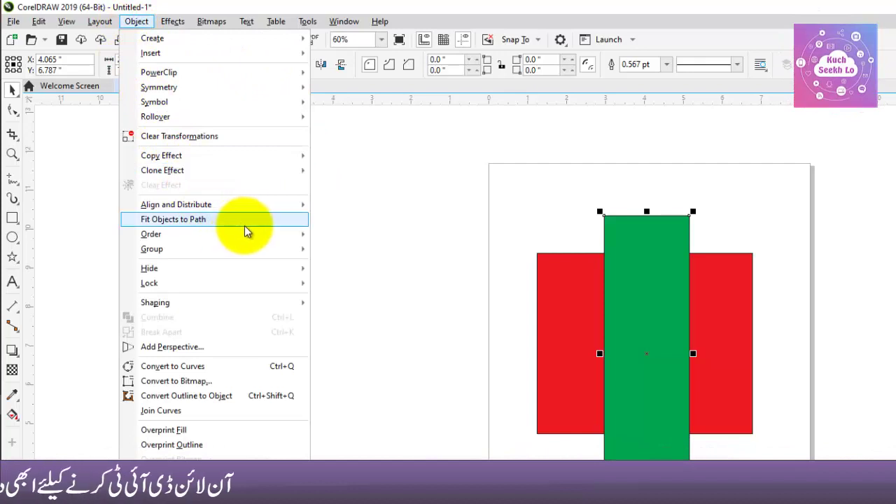
{"action": "mouse_move", "coordinate": [283, 238]}
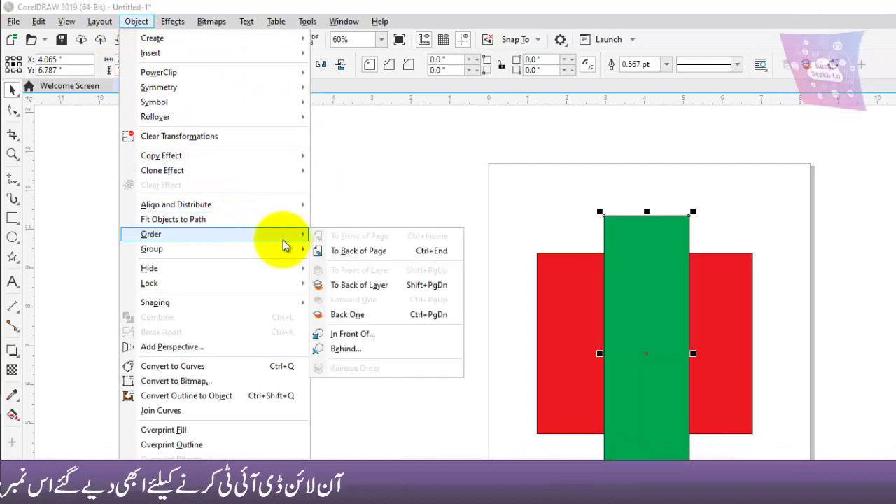
{"action": "left_click", "coordinate": [395, 315]}
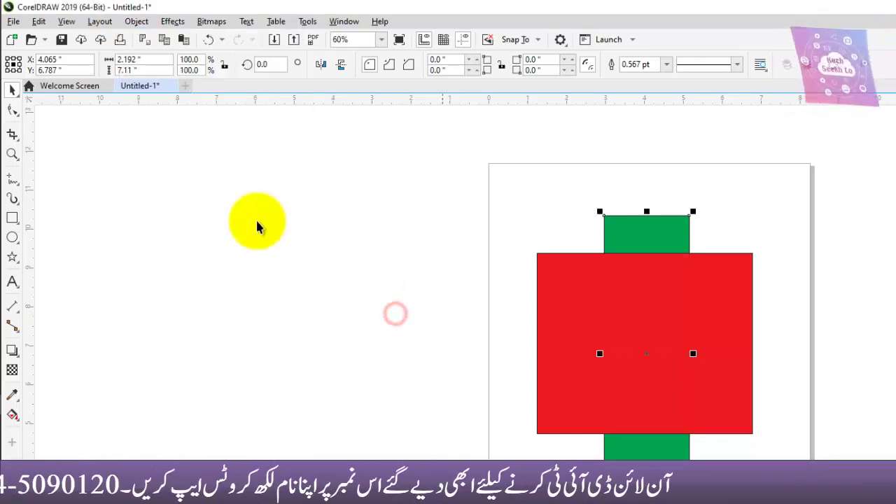
Step: Move the green rectangle forward one level in the stacking order
{"action": "left_click", "coordinate": [130, 21]}
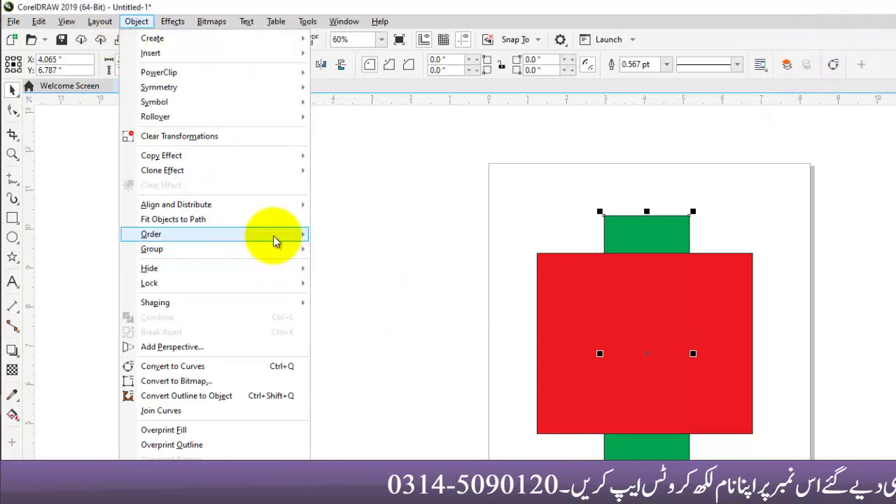
{"action": "mouse_move", "coordinate": [274, 241]}
{"action": "left_click", "coordinate": [403, 301]}
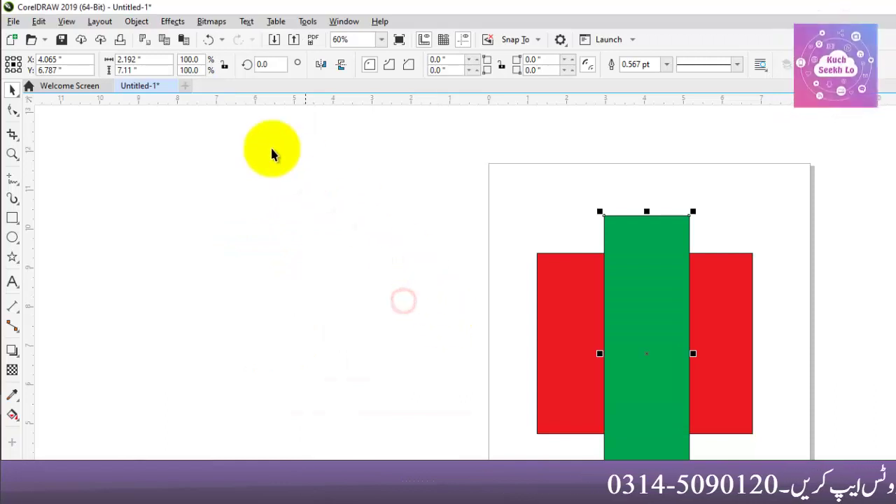
Step: Use the Behind order command to place the green rectangle behind the red rectangle
{"action": "left_click", "coordinate": [137, 22]}
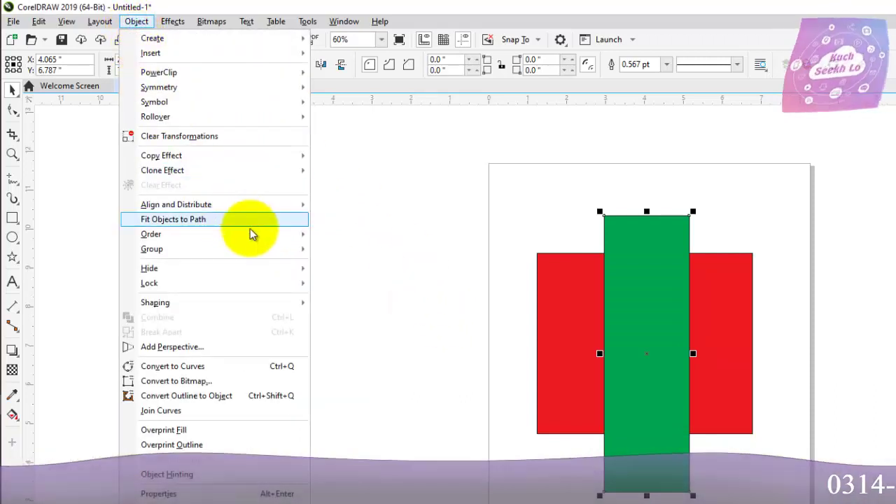
{"action": "mouse_move", "coordinate": [266, 235]}
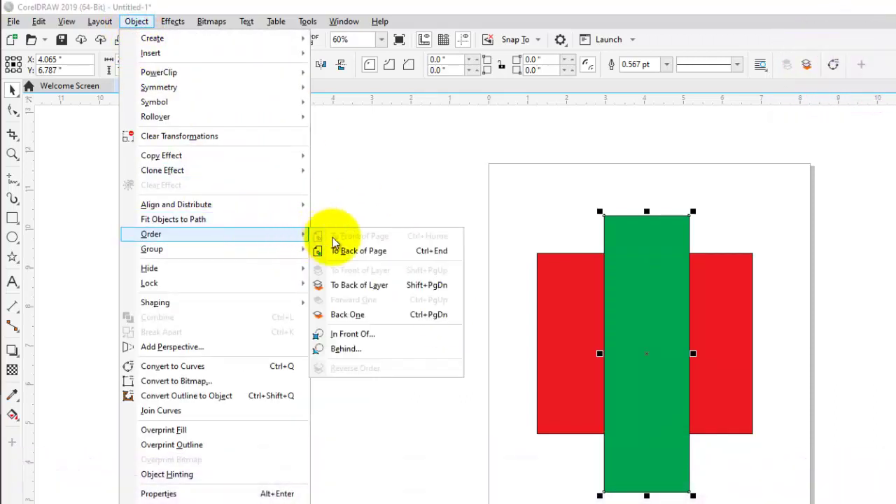
{"action": "left_click", "coordinate": [399, 349]}
{"action": "key", "text": "shift+Page_Down"}
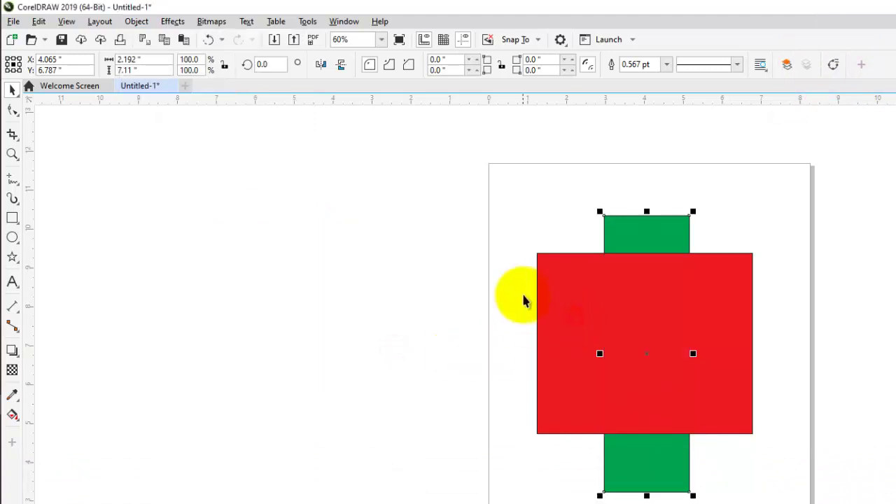
Step: Select both rectangles and reverse their stacking order
{"action": "left_click", "coordinate": [136, 21]}
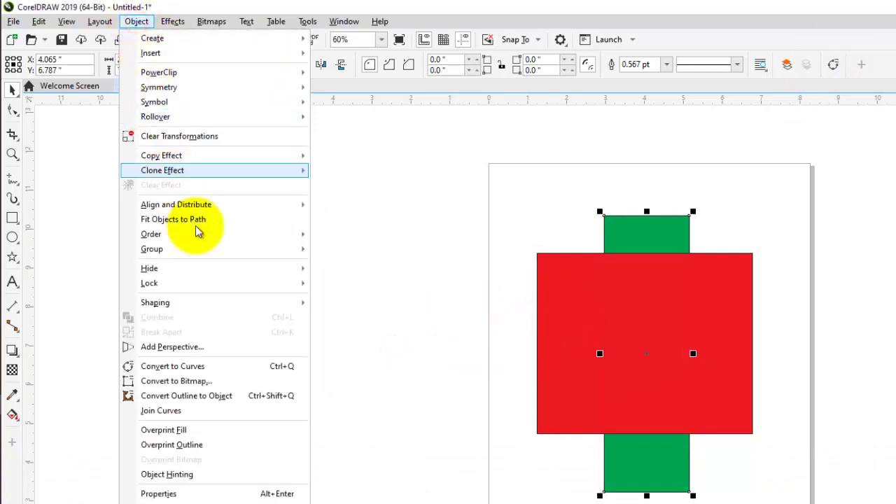
{"action": "mouse_move", "coordinate": [239, 241]}
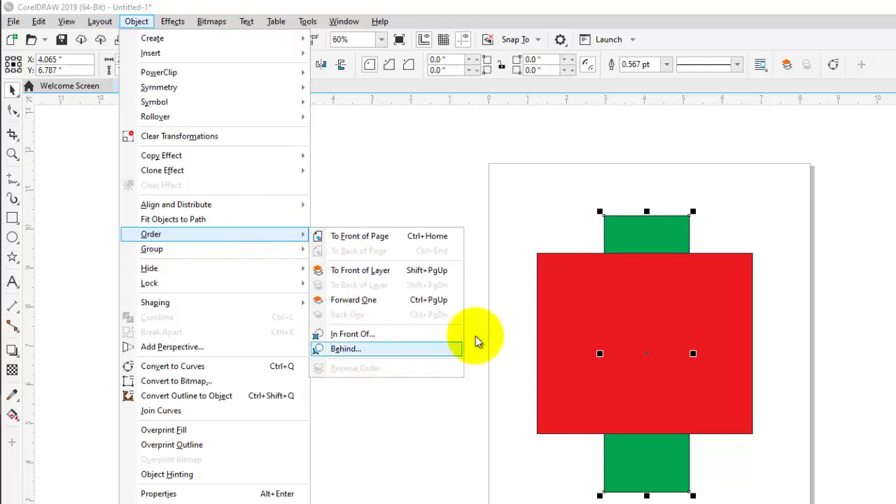
{"action": "left_click", "coordinate": [496, 316]}
{"action": "left_click_drag", "start_coordinate": [509, 179], "coordinate": [798, 493]}
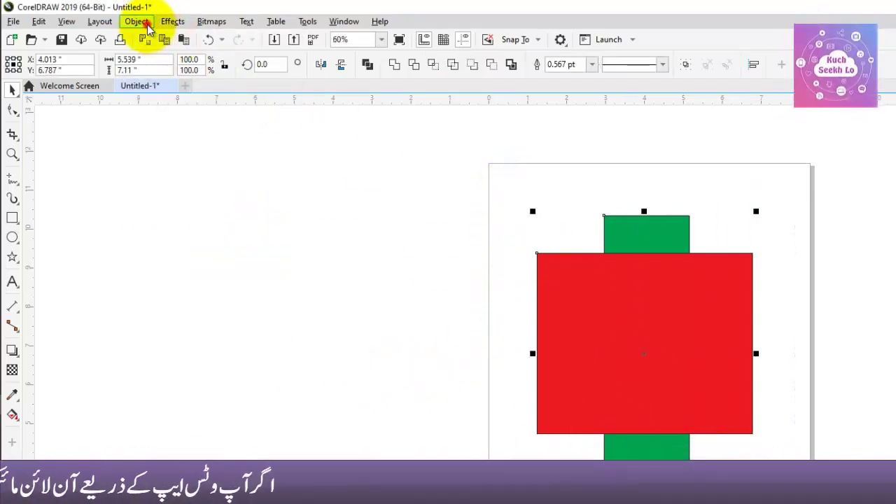
{"action": "left_click", "coordinate": [143, 21]}
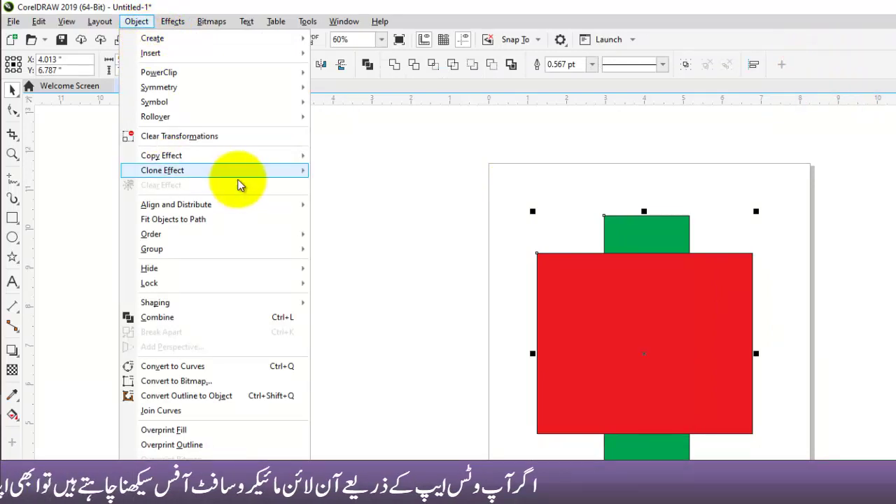
{"action": "mouse_move", "coordinate": [283, 236]}
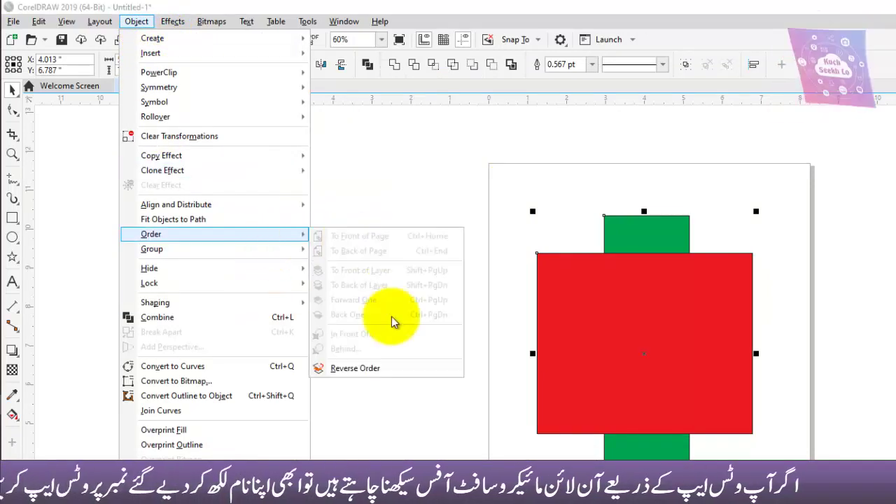
{"action": "left_click", "coordinate": [406, 370]}
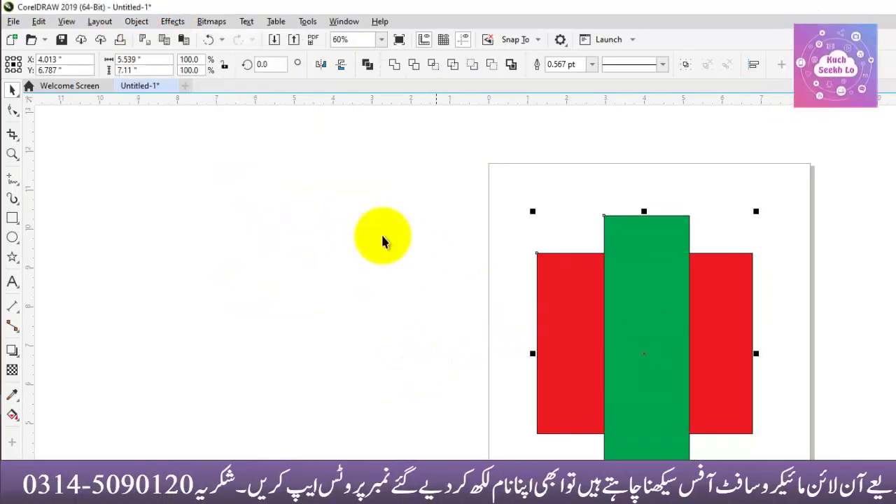
Step: Group the red and green rectangles into one object and clear the selection
{"action": "left_click", "coordinate": [138, 22]}
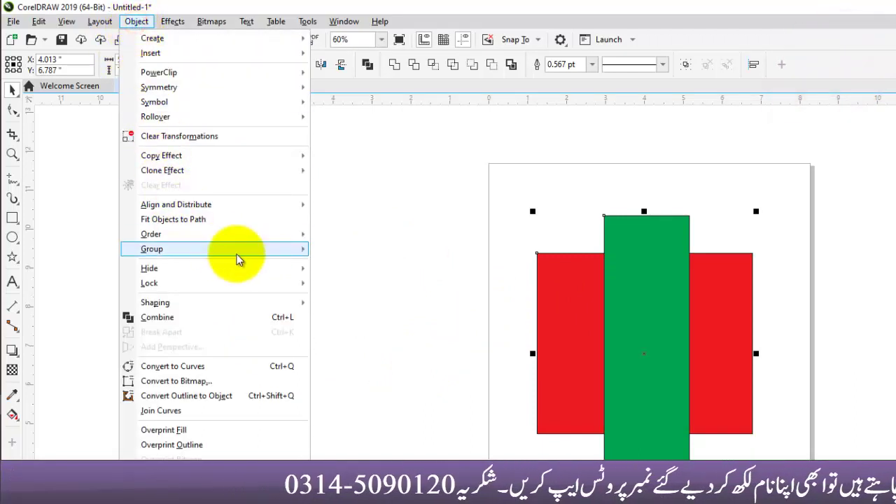
{"action": "mouse_move", "coordinate": [266, 256]}
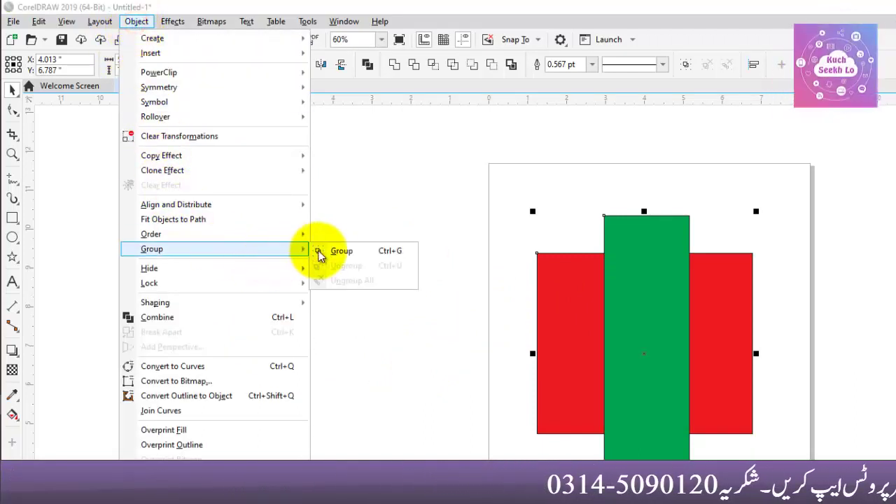
{"action": "left_click", "coordinate": [357, 250]}
{"action": "left_click", "coordinate": [493, 420]}
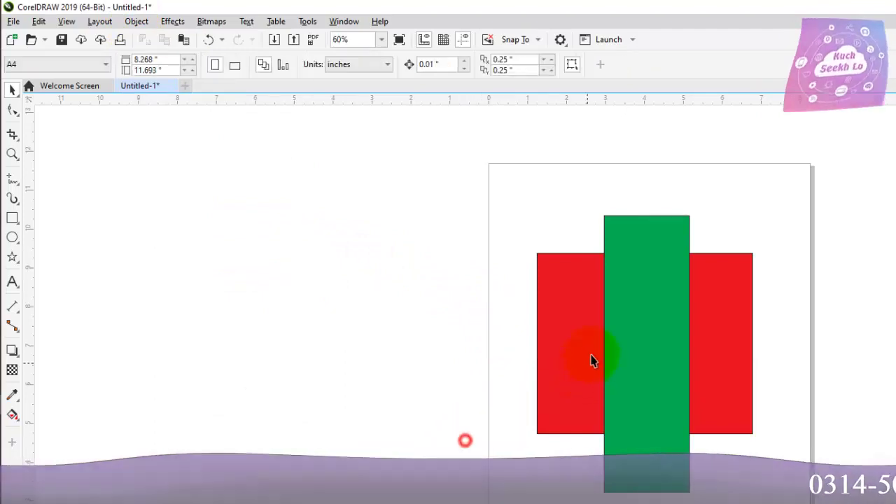
Step: Scale the grouped rectangles down to about 3.67 × 4.71 inches and move the group up and slightly left on the page
{"action": "left_click", "coordinate": [593, 360]}
{"action": "left_click_drag", "start_coordinate": [757, 210], "coordinate": [681, 307]}
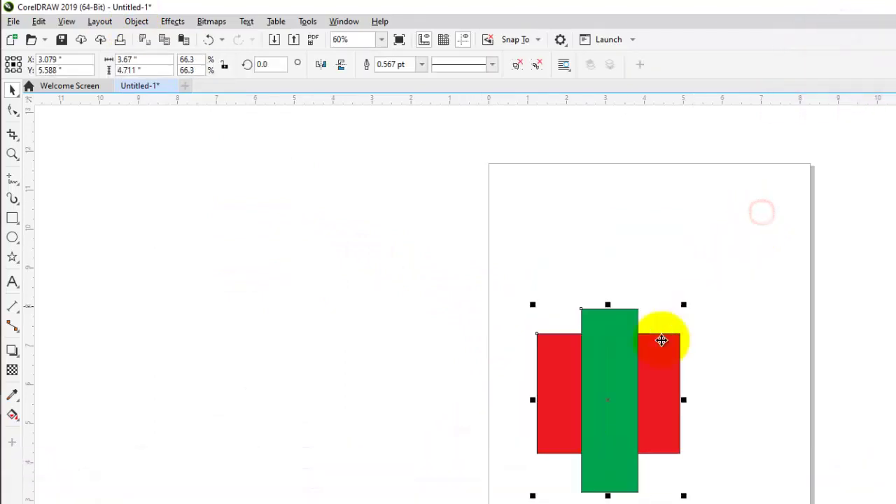
{"action": "mouse_move", "coordinate": [626, 372]}
{"action": "left_mouse_down"}
{"action": "mouse_move", "coordinate": [736, 294]}
{"action": "mouse_move", "coordinate": [615, 378]}
{"action": "left_mouse_up"}
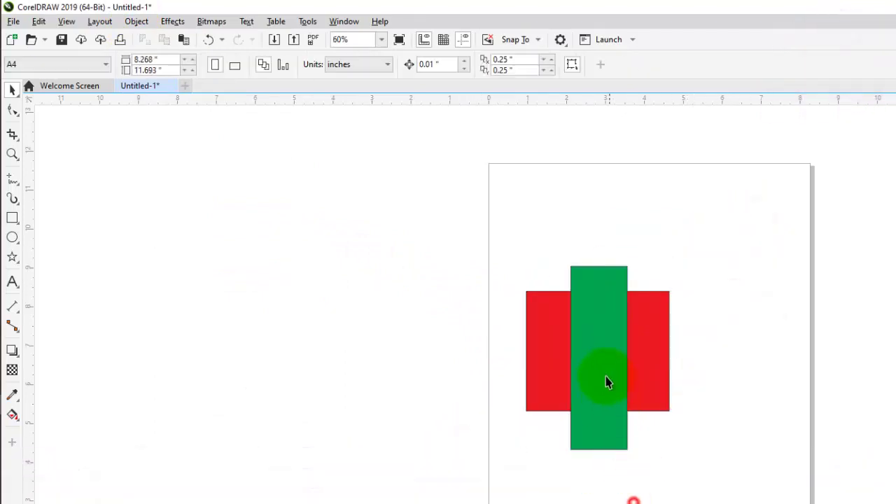
Step: Ungroup all objects in the rectangle group and clear the selection
{"action": "left_click", "coordinate": [134, 22]}
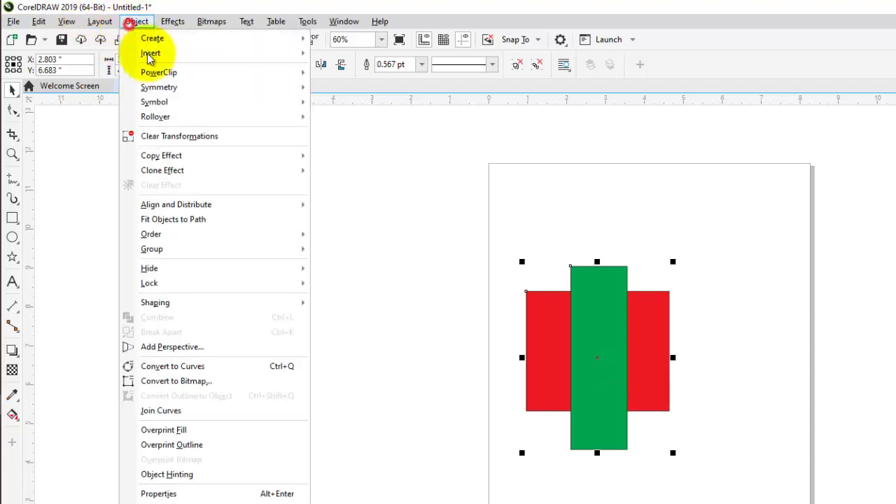
{"action": "mouse_move", "coordinate": [267, 249]}
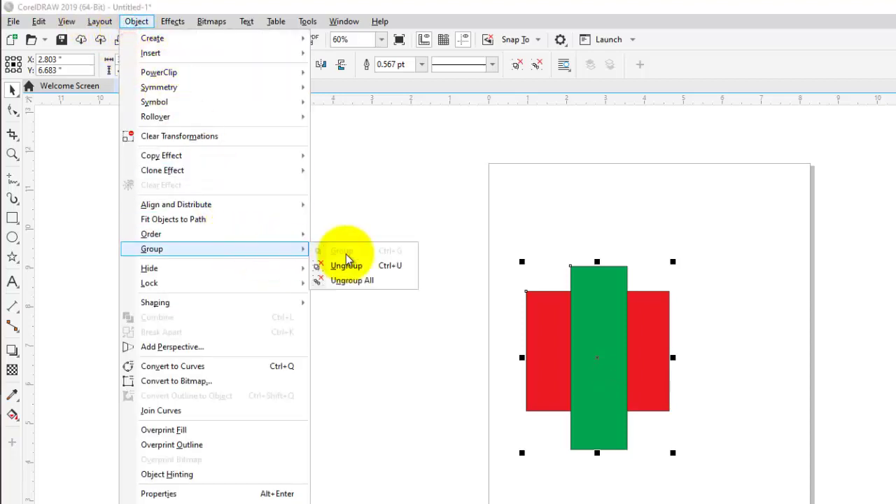
{"action": "left_click", "coordinate": [393, 280]}
{"action": "left_click", "coordinate": [470, 382]}
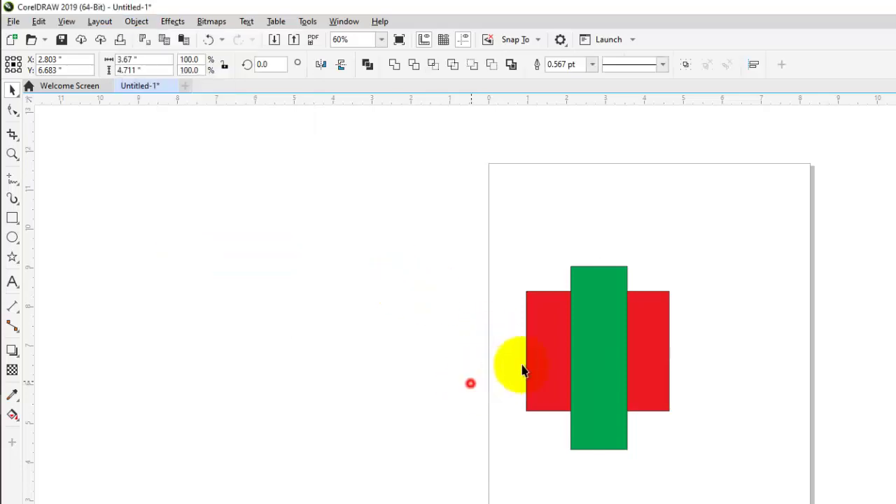
Step: Move only the green rectangle slightly right to about X 3.17, Y 6.77 inches, and deselect it
{"action": "left_click_drag", "start_coordinate": [586, 355], "coordinate": [669, 299]}
{"action": "left_click_drag", "start_coordinate": [599, 350], "coordinate": [597, 350]}
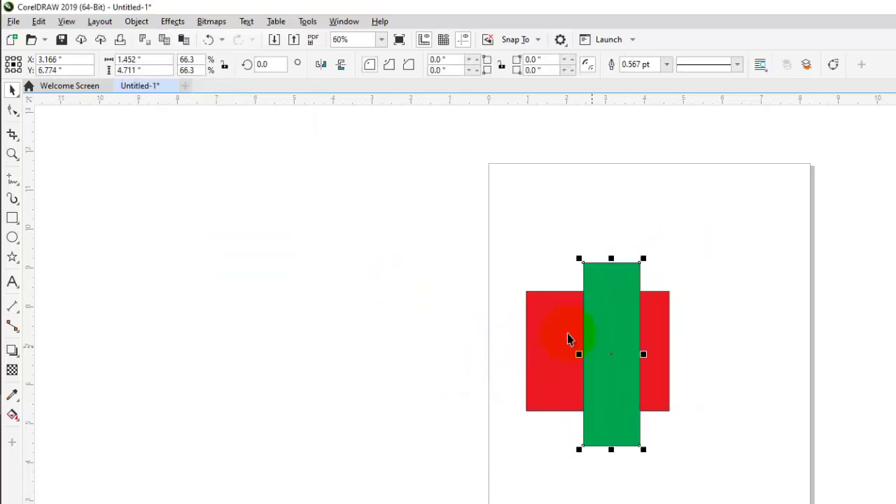
{"action": "left_click", "coordinate": [493, 228]}
Step: Select the green rectangle and hide it, leaving the red rectangle displayed
{"action": "left_click", "coordinate": [144, 23]}
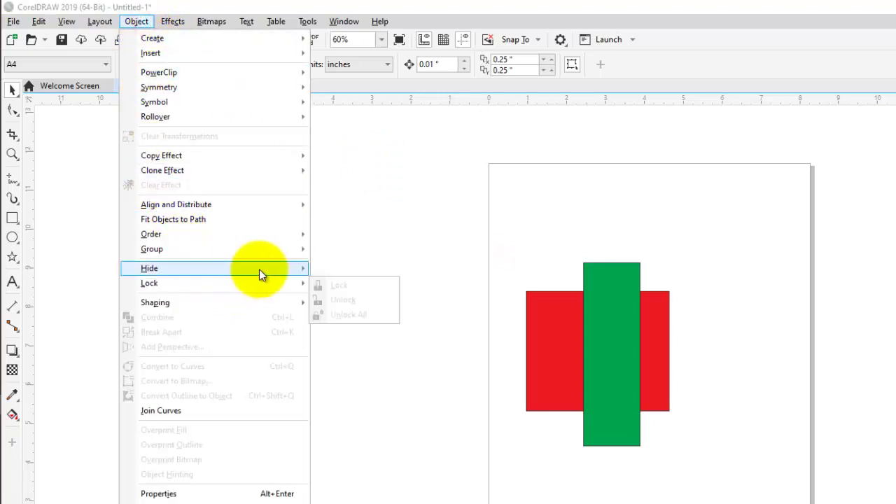
{"action": "left_click", "coordinate": [497, 231]}
{"action": "left_click", "coordinate": [601, 356]}
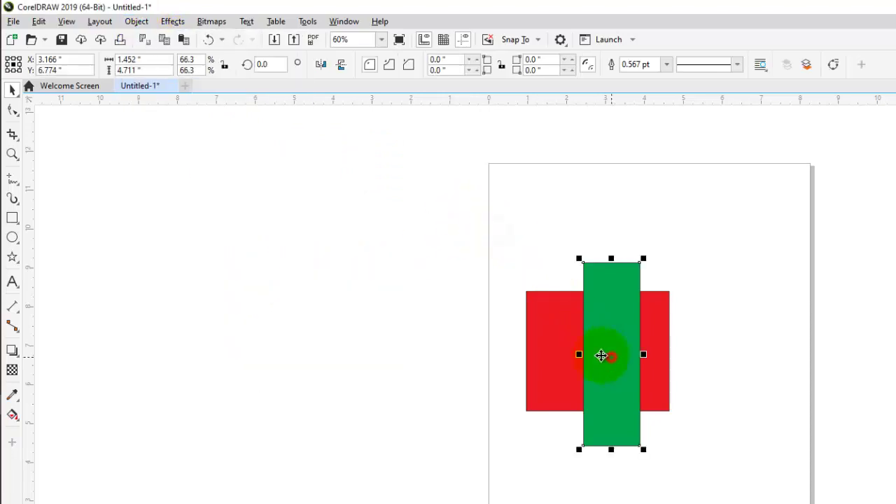
{"action": "left_click", "coordinate": [137, 22]}
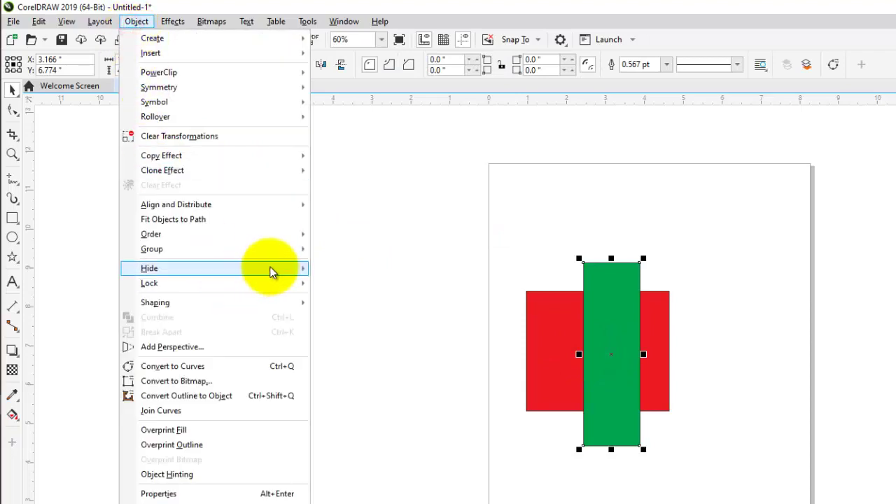
{"action": "mouse_move", "coordinate": [274, 270]}
{"action": "left_click", "coordinate": [351, 270]}
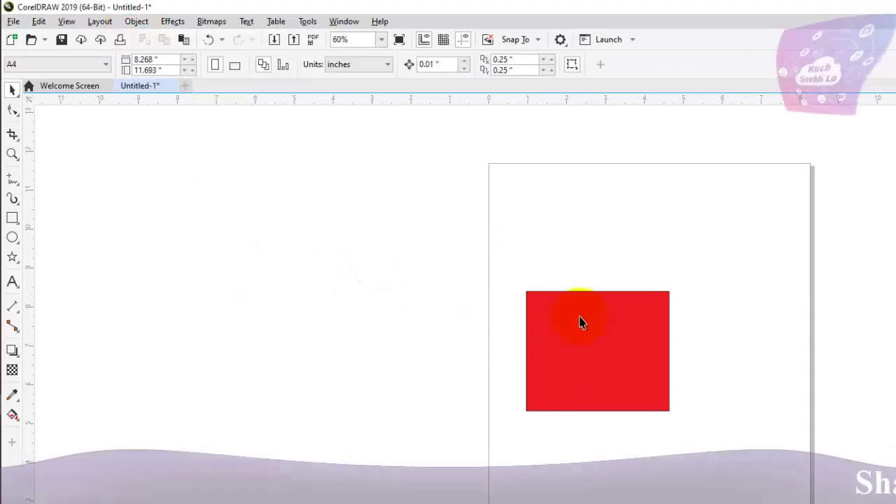
Step: Show the hidden green rectangle on the page again
{"action": "left_click", "coordinate": [136, 22]}
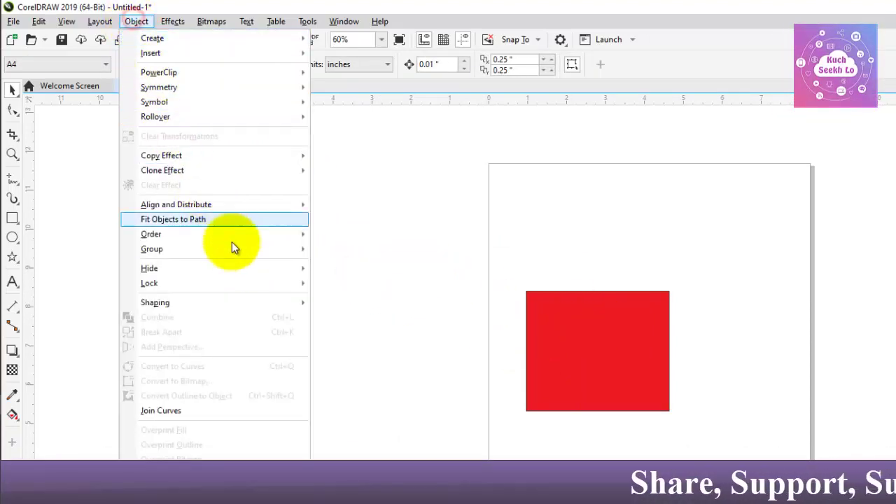
{"action": "mouse_move", "coordinate": [274, 271]}
{"action": "left_click", "coordinate": [363, 299]}
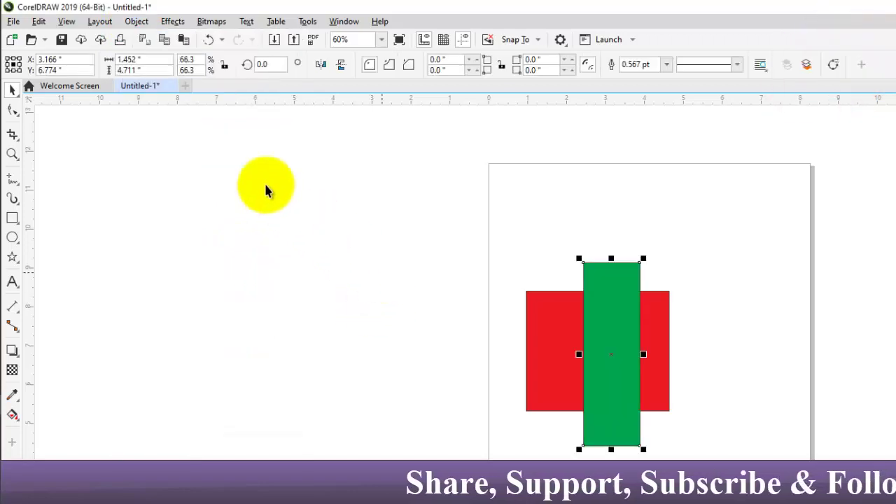
Step: Lock the selected green rectangle in place on the page
{"action": "left_click", "coordinate": [137, 22]}
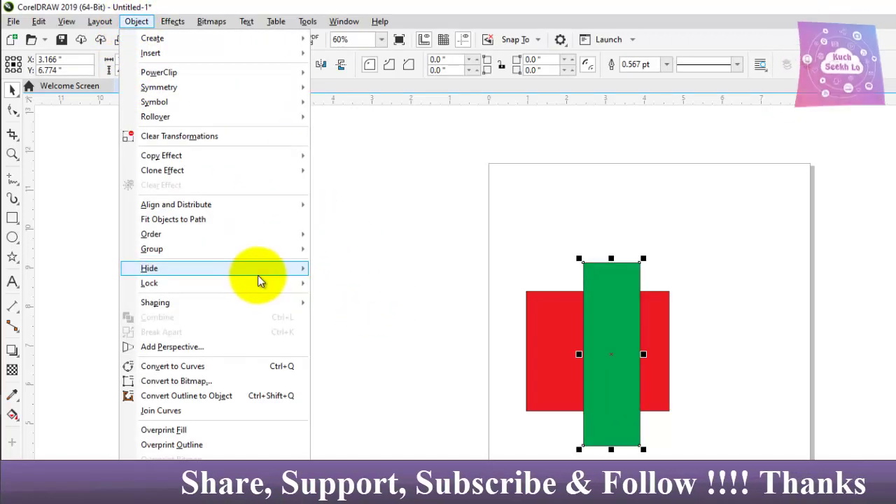
{"action": "mouse_move", "coordinate": [280, 284]}
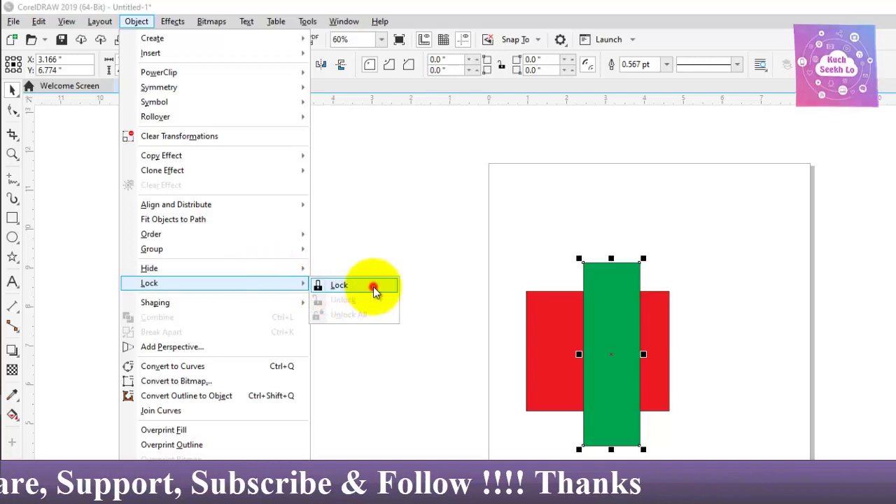
{"action": "left_click", "coordinate": [326, 291]}
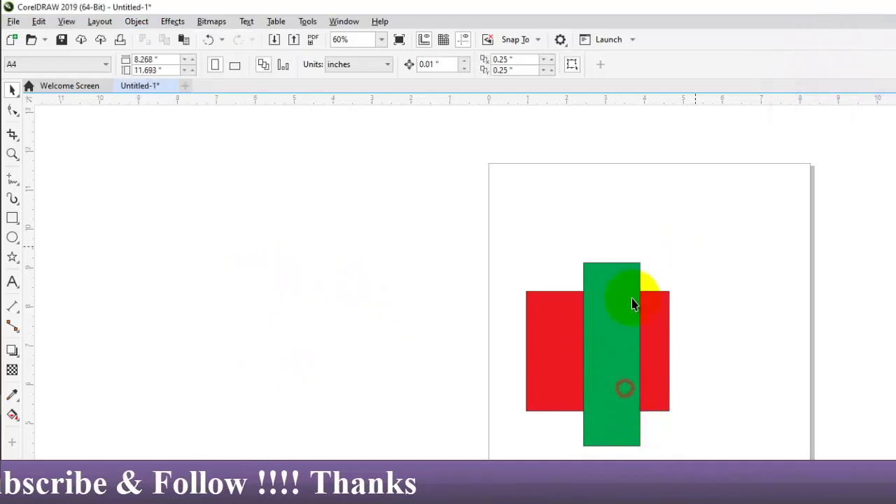
Step: Move the red rectangle up behind the locked green one and back down to about X 3.36, Y 6.77 inches, and deselect it
{"action": "left_click_drag", "start_coordinate": [550, 332], "coordinate": [585, 270]}
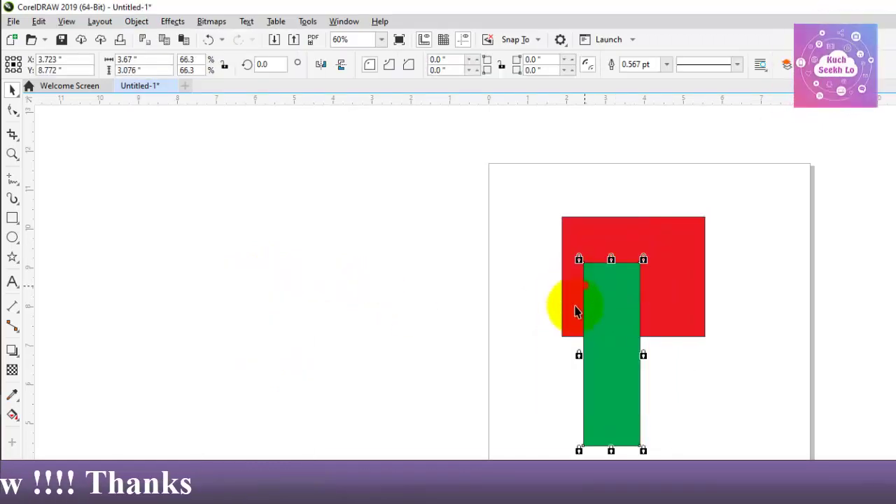
{"action": "left_click", "coordinate": [621, 226]}
{"action": "left_click_drag", "start_coordinate": [621, 227], "coordinate": [607, 304]}
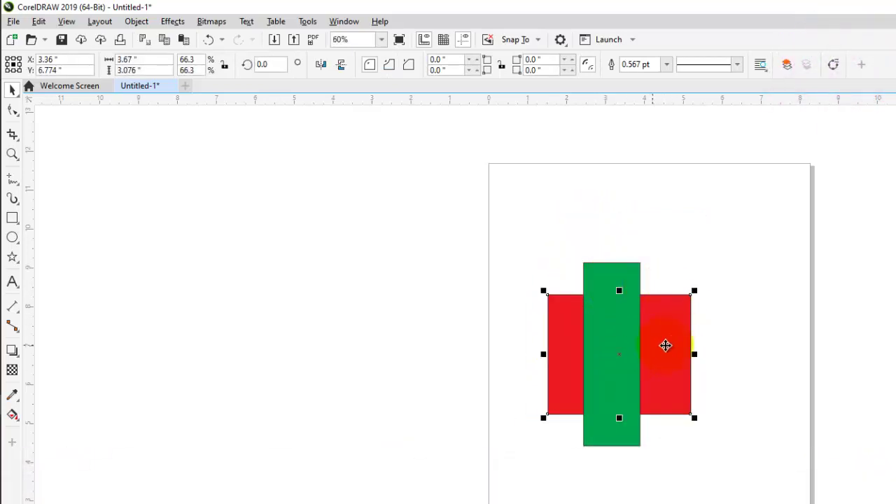
{"action": "key", "text": "Escape"}
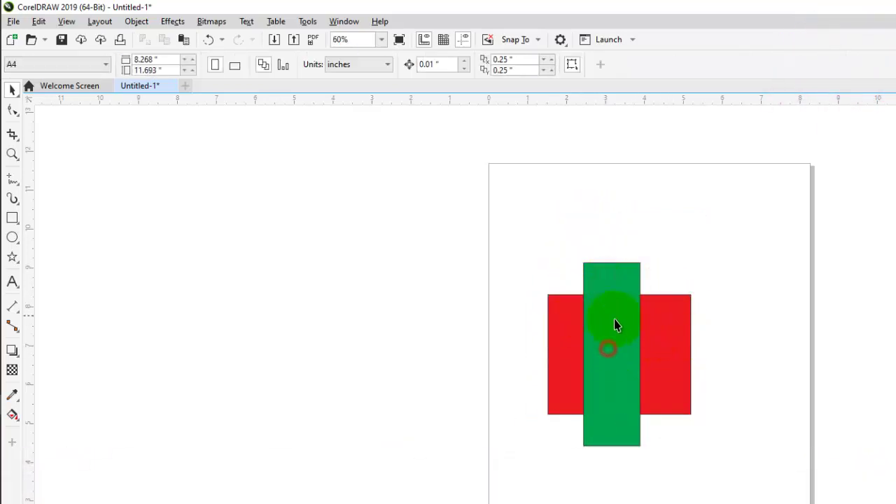
Step: Unlock all locked objects on the page and clear the selection
{"action": "left_click", "coordinate": [138, 24]}
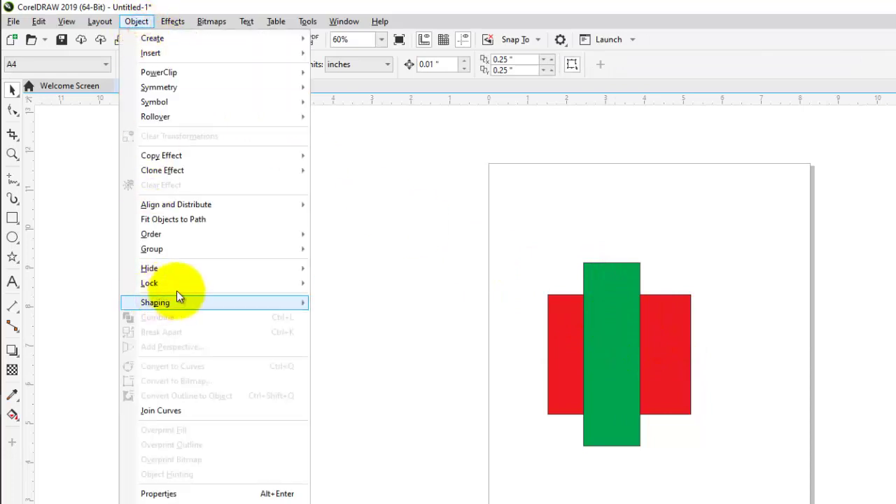
{"action": "left_click", "coordinate": [374, 314]}
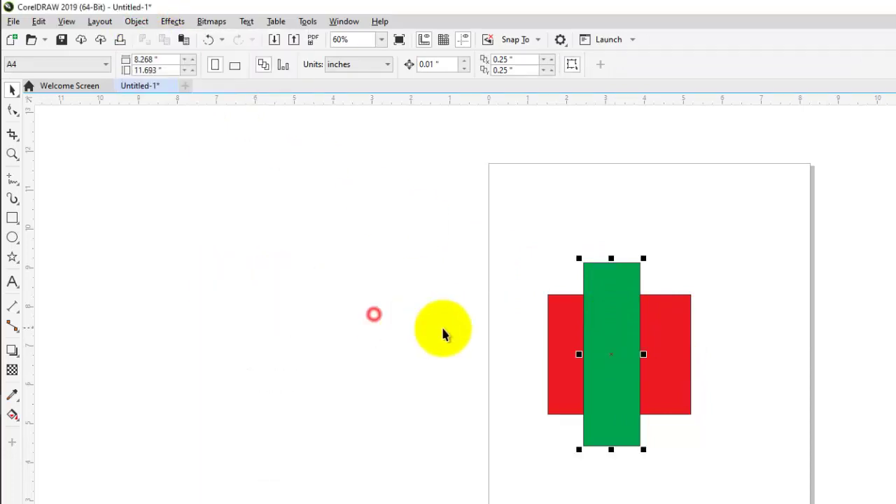
{"action": "left_click", "coordinate": [810, 282]}
{"action": "left_click", "coordinate": [593, 338]}
{"action": "left_click", "coordinate": [579, 234]}
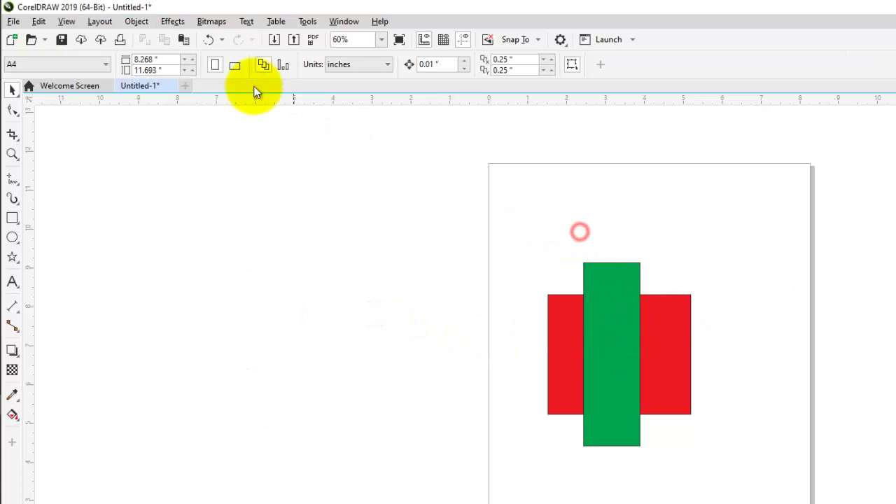
{"action": "left_click", "coordinate": [136, 22]}
{"action": "mouse_move", "coordinate": [198, 301]}
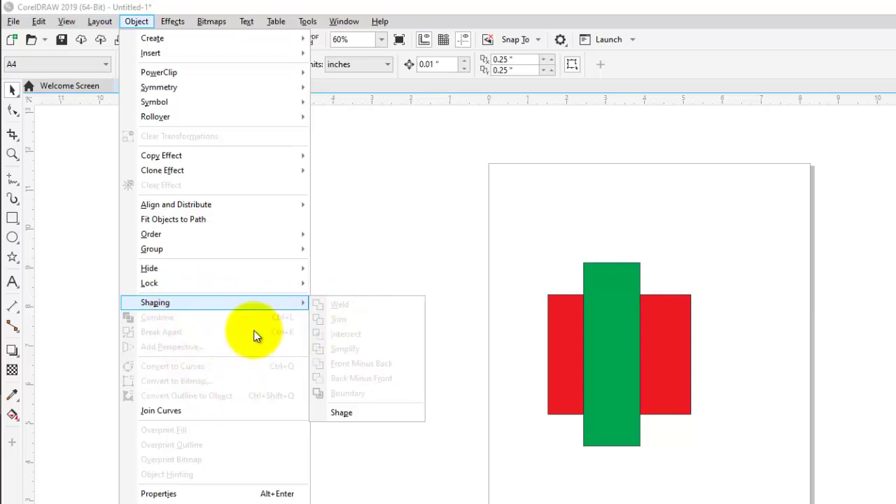
{"action": "left_click", "coordinate": [364, 254]}
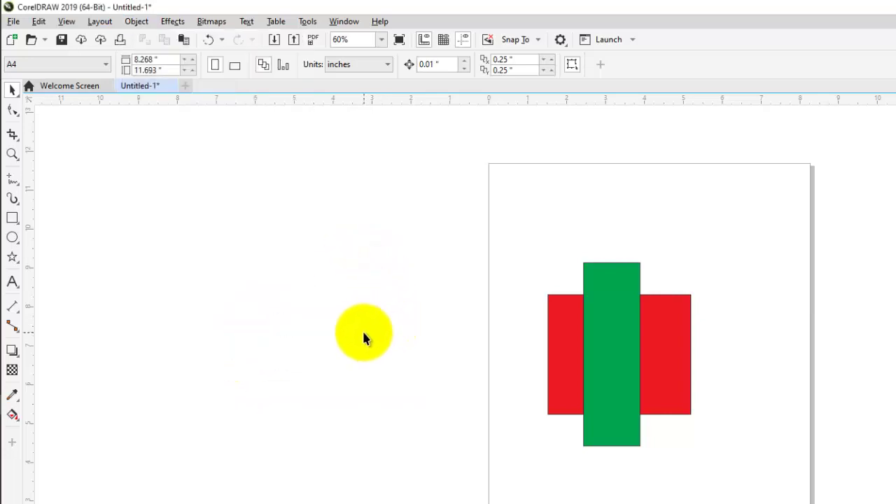